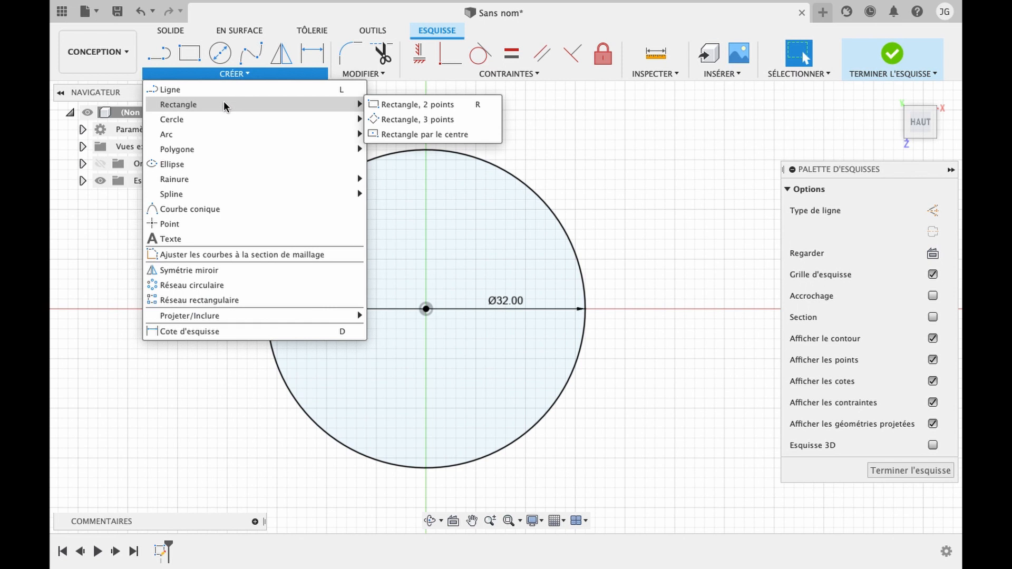
Step: Draw a small three-point arc bulging inward at the left quadrant of the 32 mm circle, with both ends on the circle
mouse_move(224, 117)
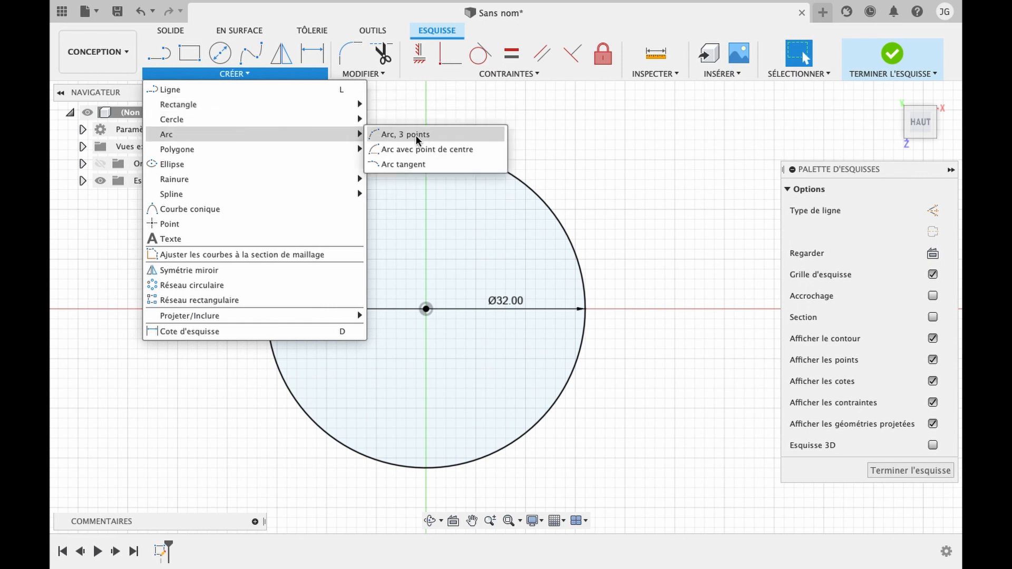
left_click(416, 135)
scroll(294, 279, "up", 5)
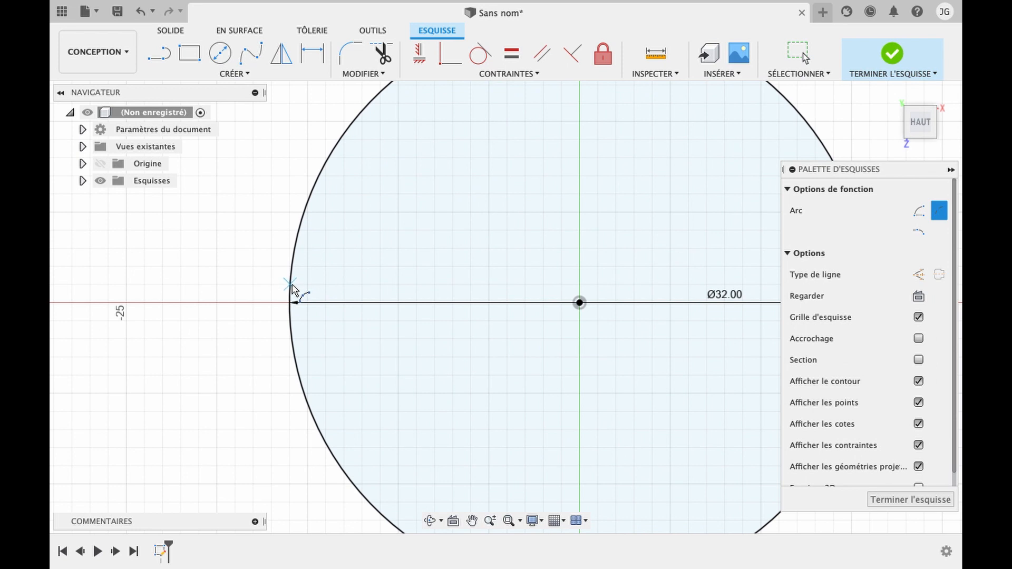
left_click(290, 284)
left_click(290, 321)
left_click(305, 307)
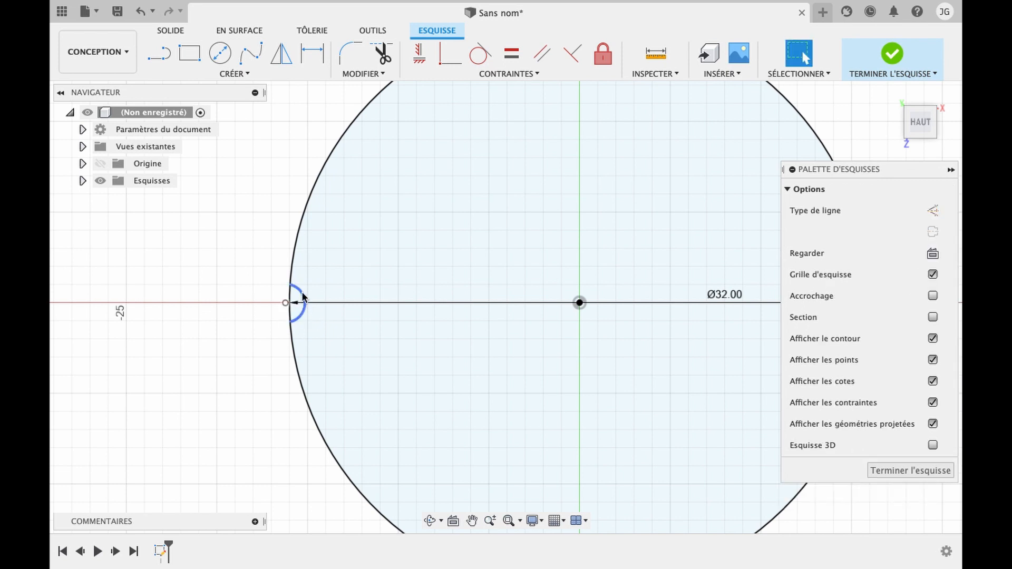
Step: Create a full circular pattern of the small arc around the circle's centre with 30 instances and finish the sketch
scroll(401, 285, "down", 2)
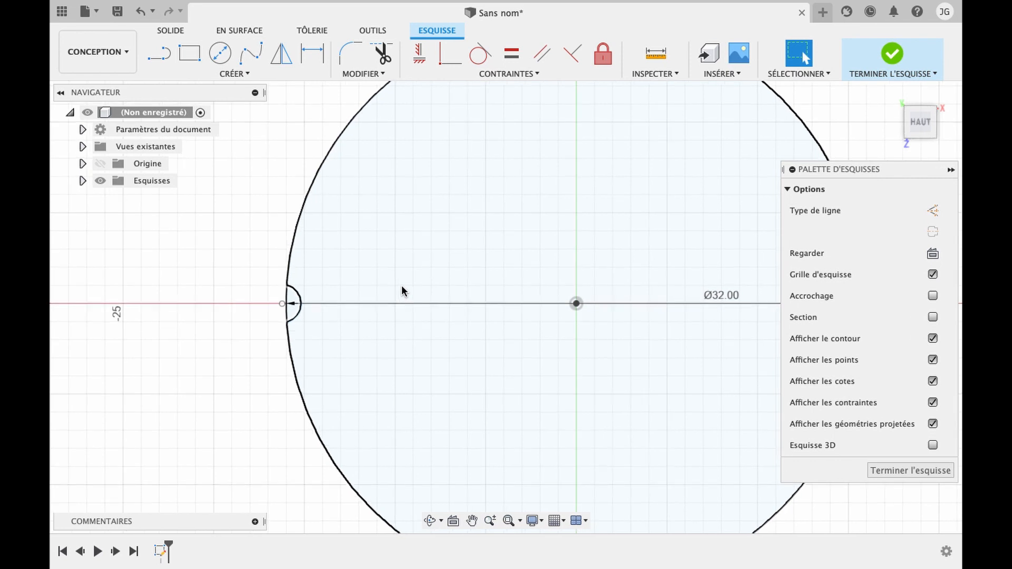
left_click(339, 293)
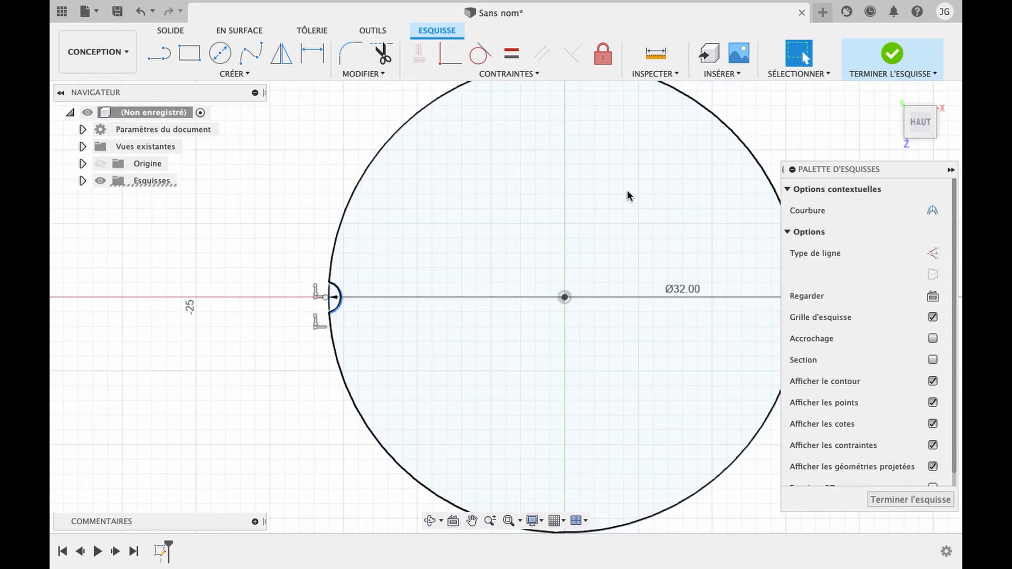
left_click(238, 73)
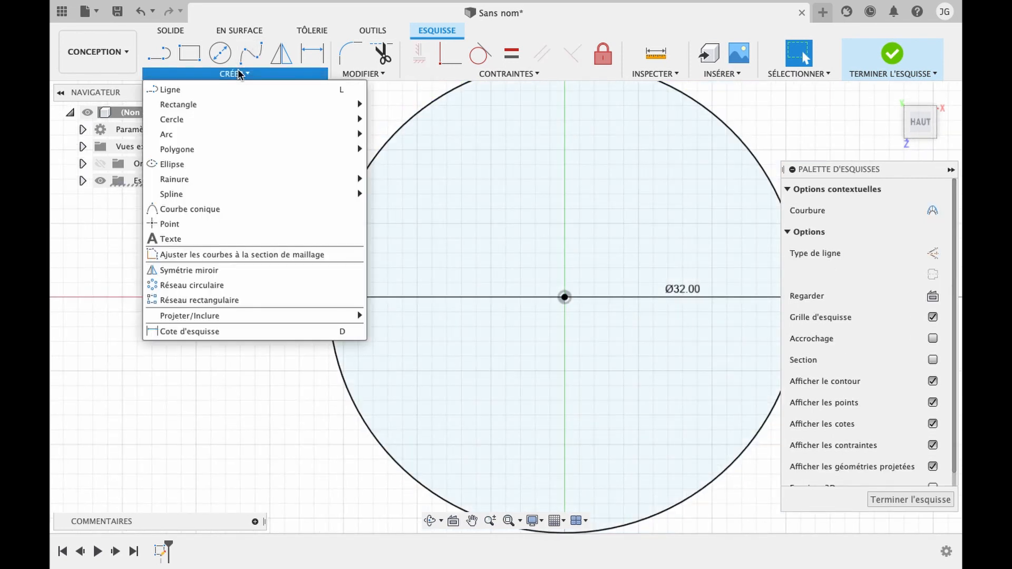
mouse_move(217, 316)
left_click(229, 284)
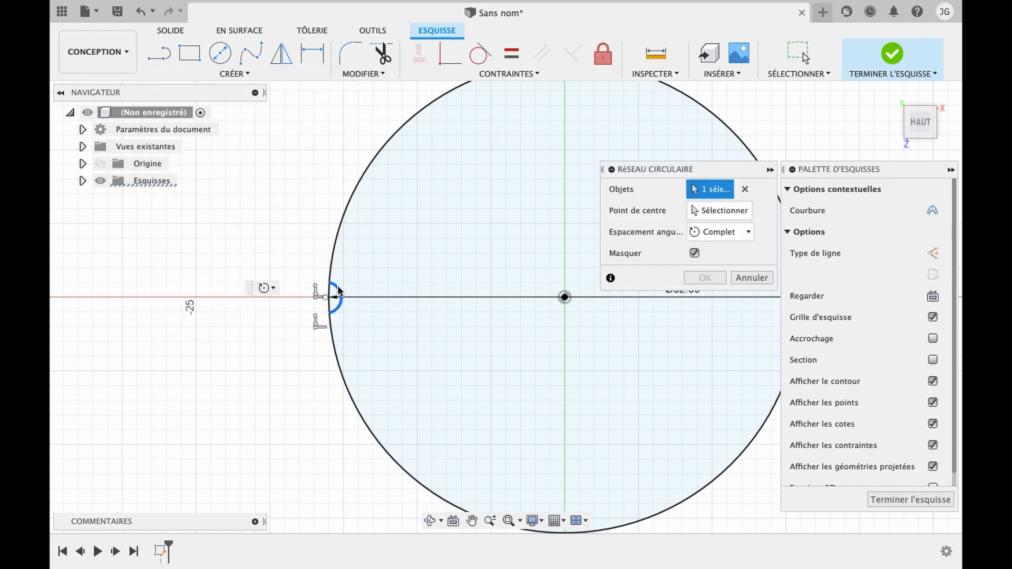
left_click(720, 210)
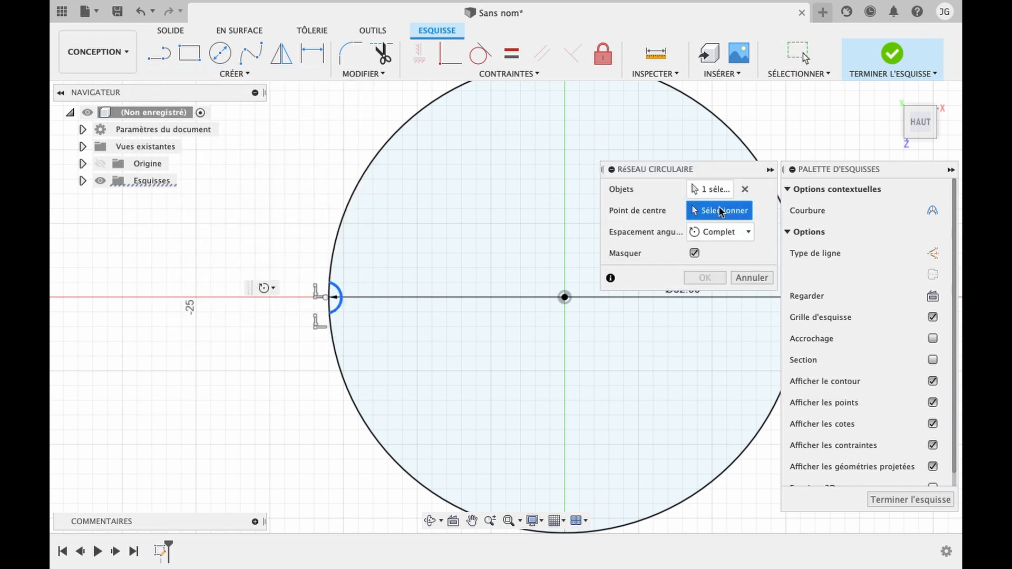
left_click(565, 299)
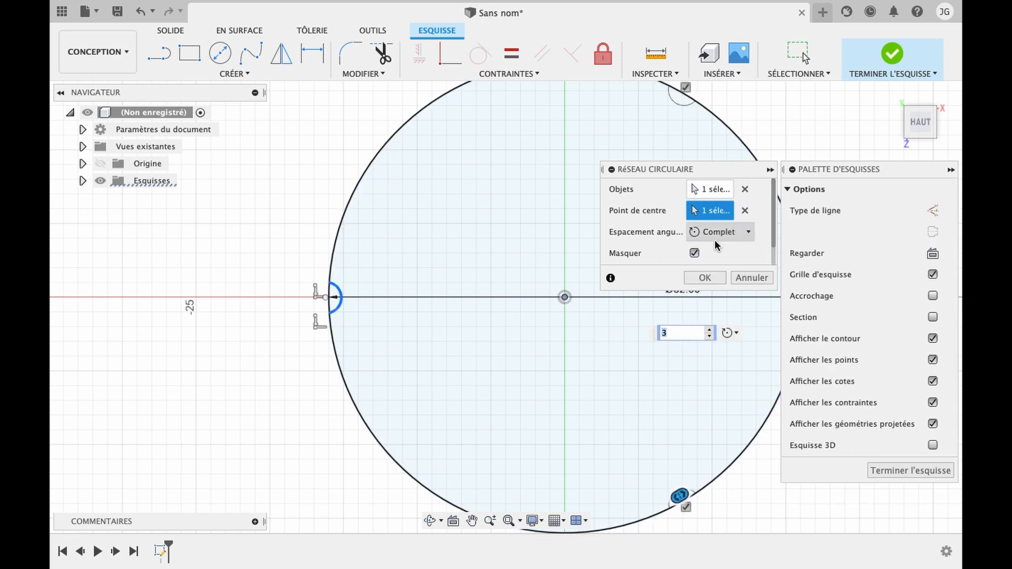
left_click(710, 330)
left_click(709, 329)
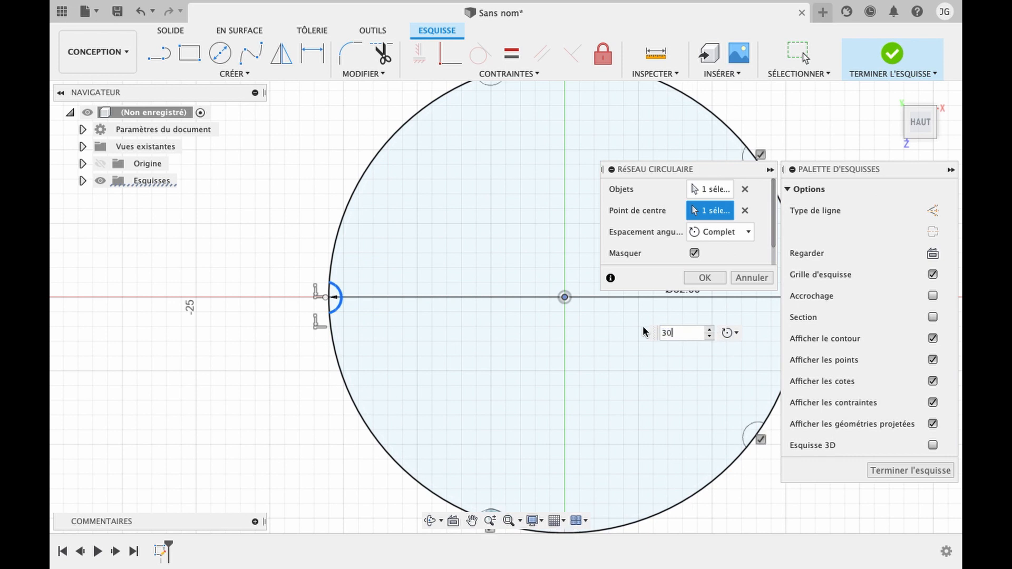
type("30")
key("Return")
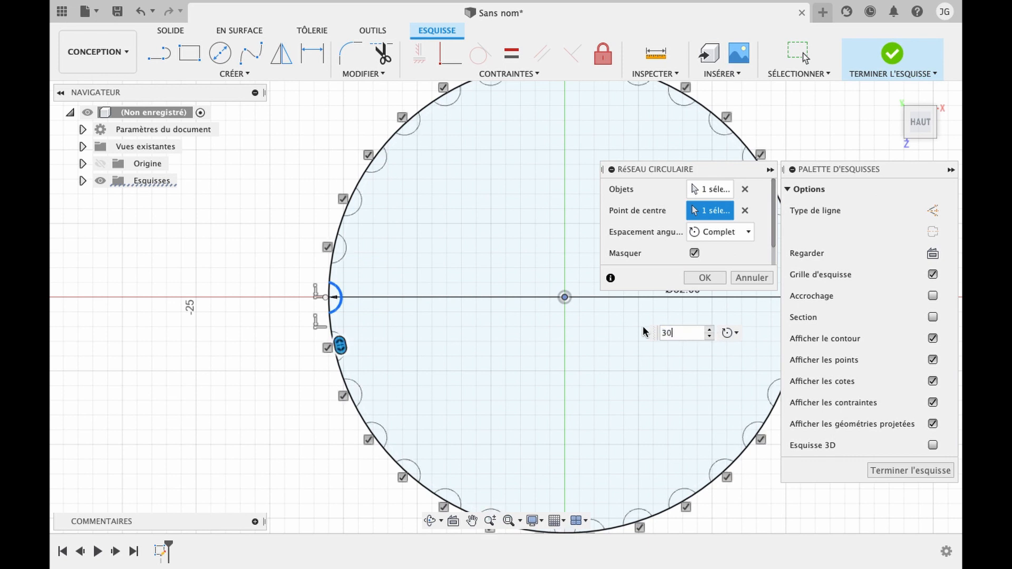
key("Return")
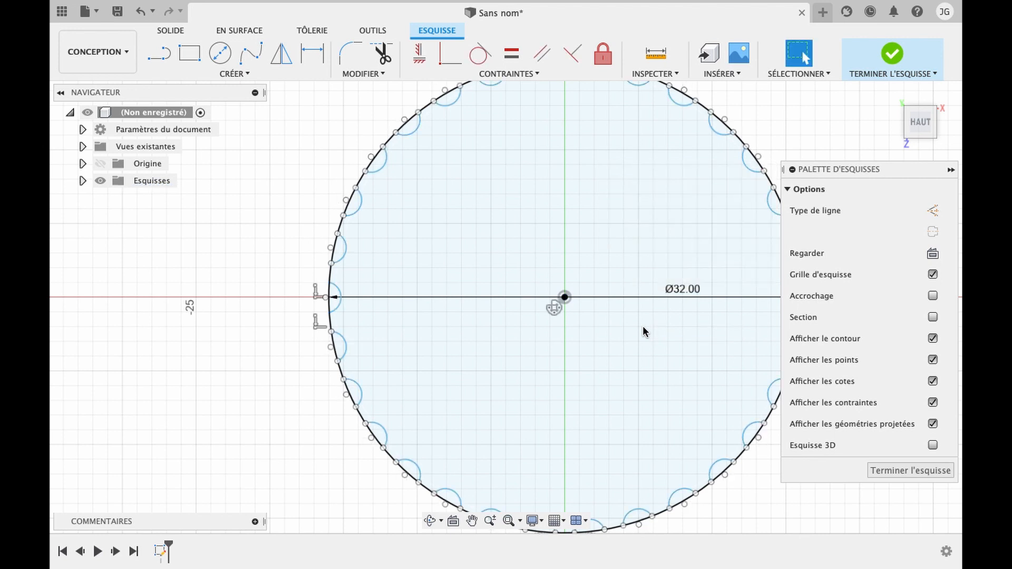
left_click(894, 471)
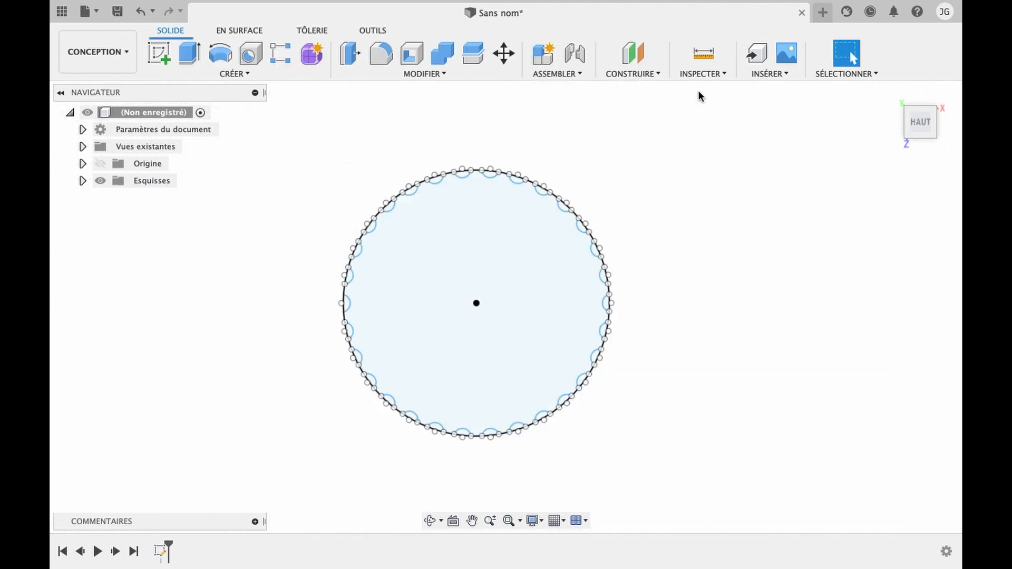
Step: Construct an offset plane 31.6 mm above the notched circle profile
left_click(430, 520)
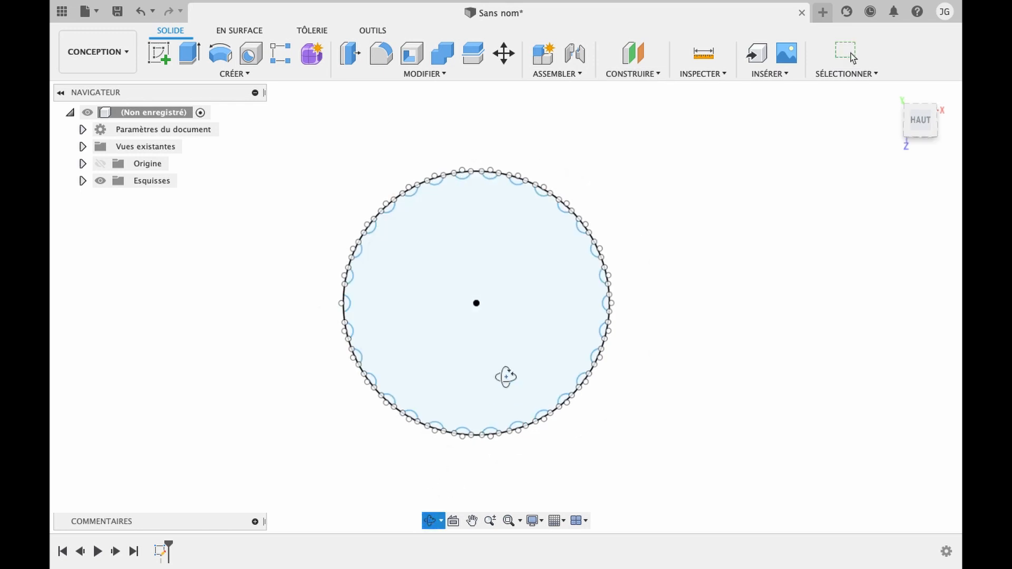
left_click_drag(506, 377, 510, 347)
left_click(652, 75)
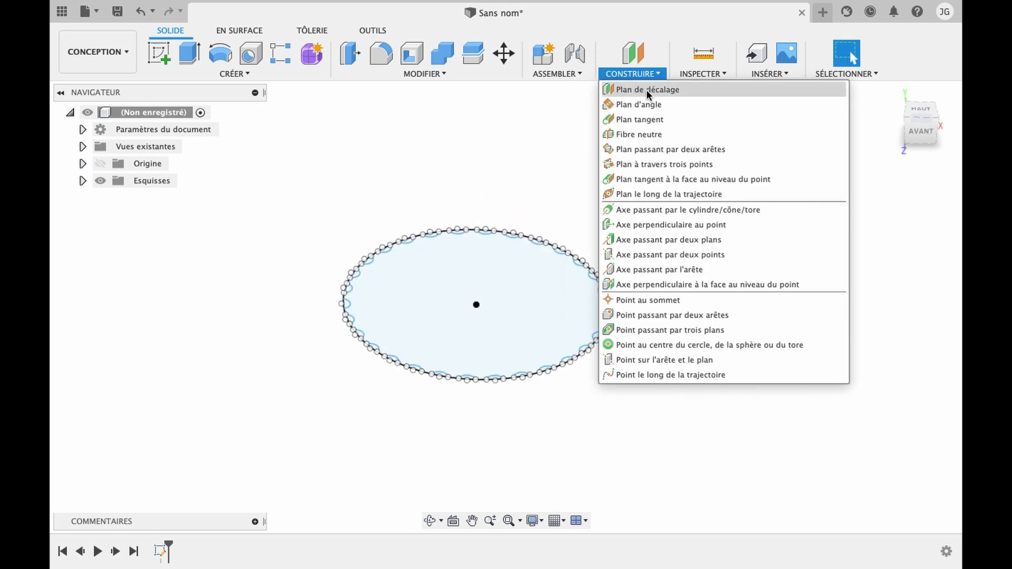
left_click(642, 90)
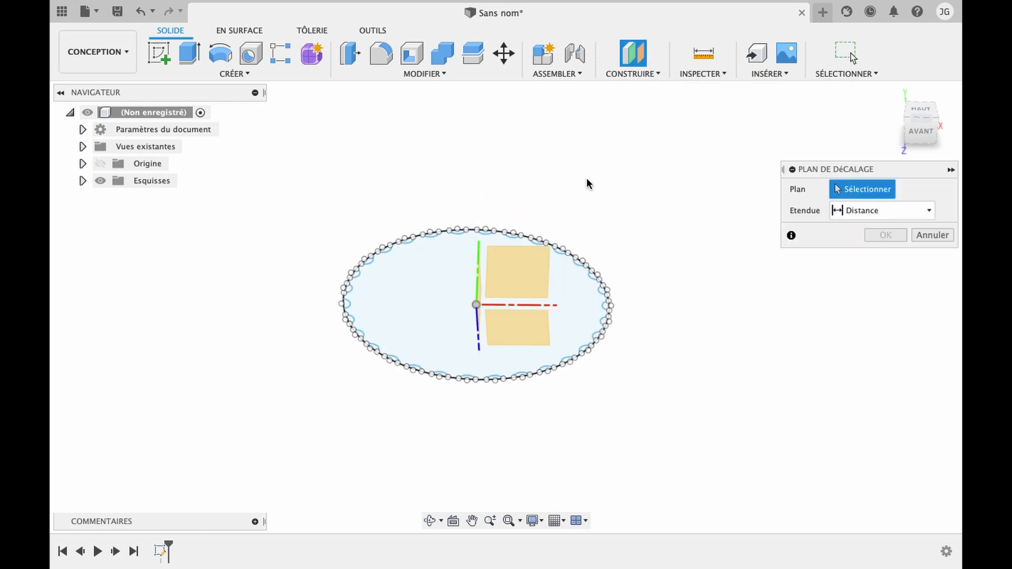
left_click(515, 327)
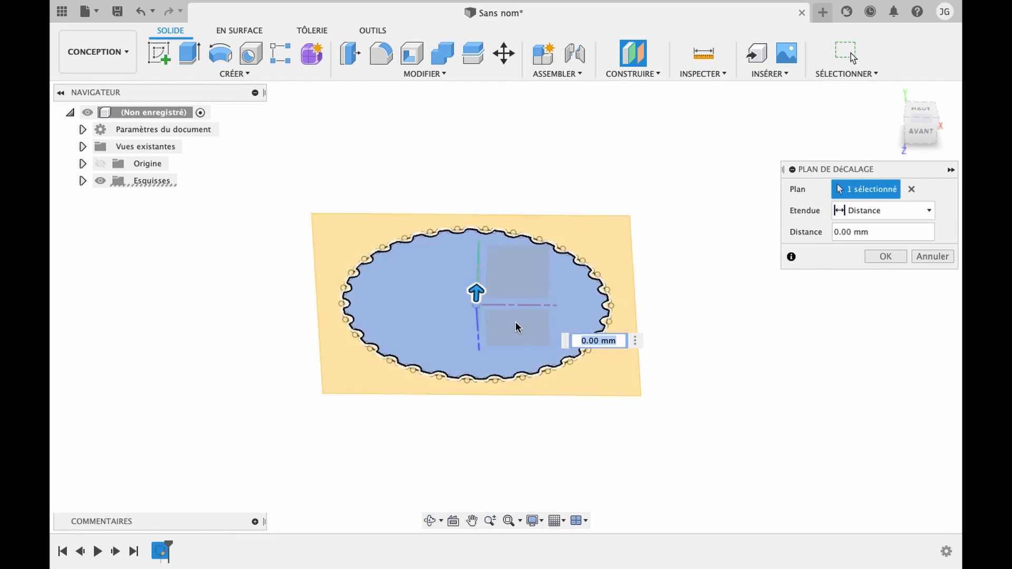
type("3&")
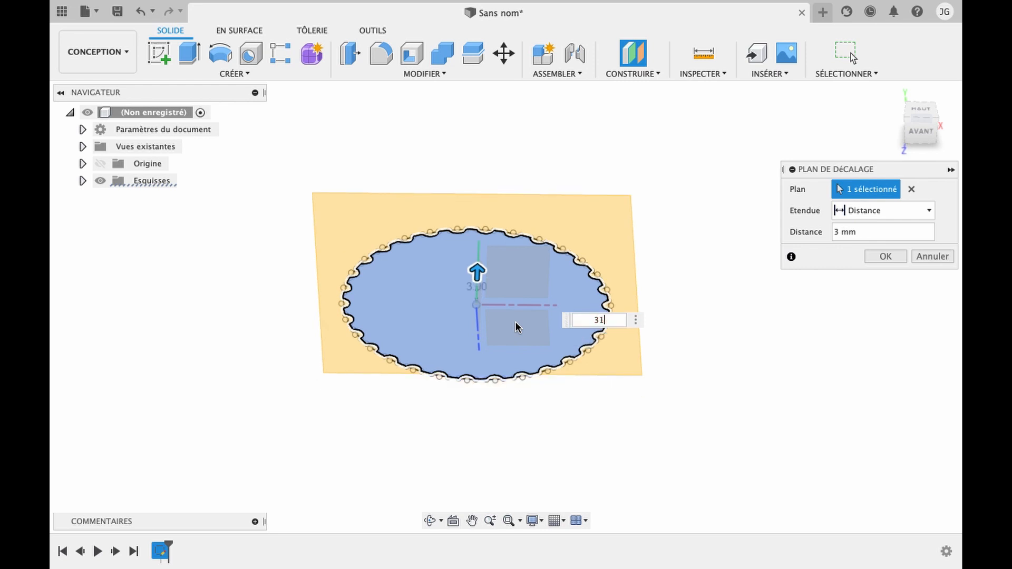
type(",6")
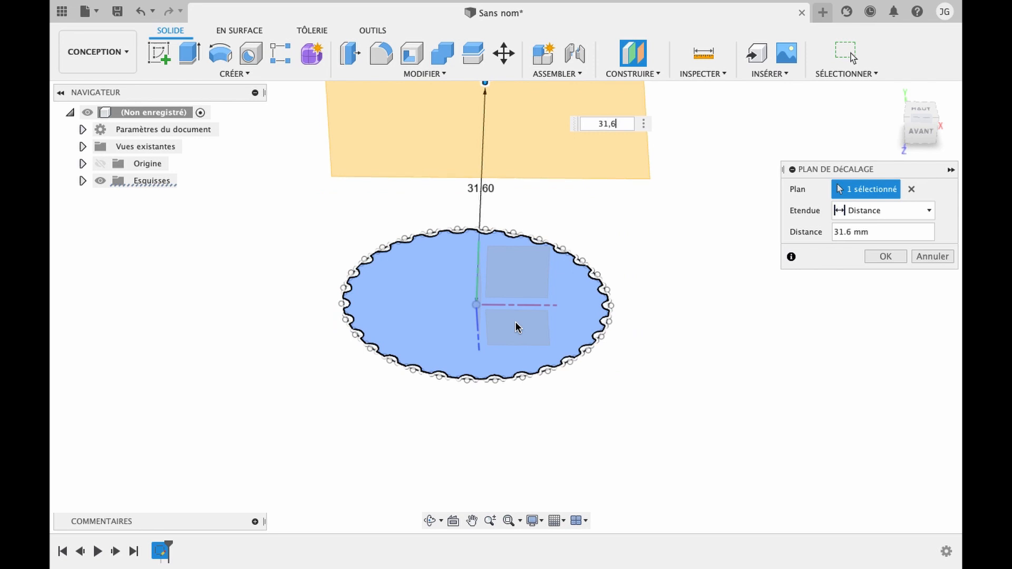
key("Return")
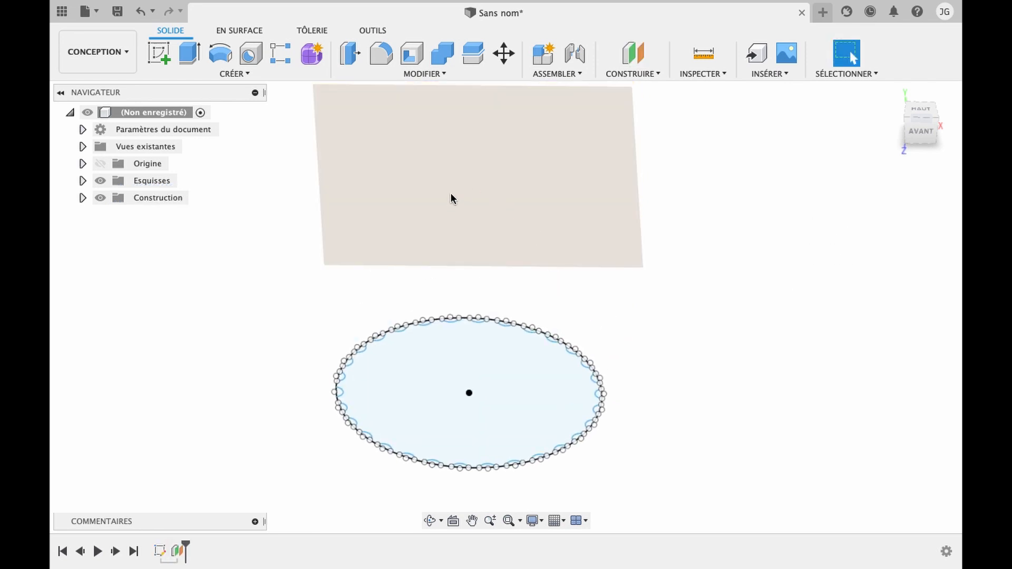
Step: Start a sketch on the offset plane and draw a 30 mm diameter circle centred on the origin
left_click(158, 54)
left_click(484, 180)
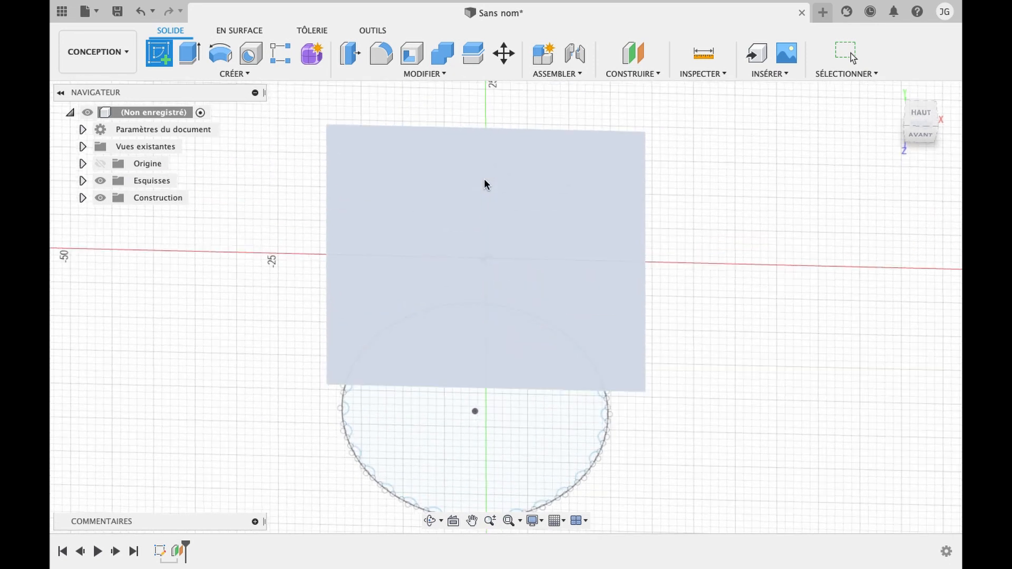
left_click(220, 53)
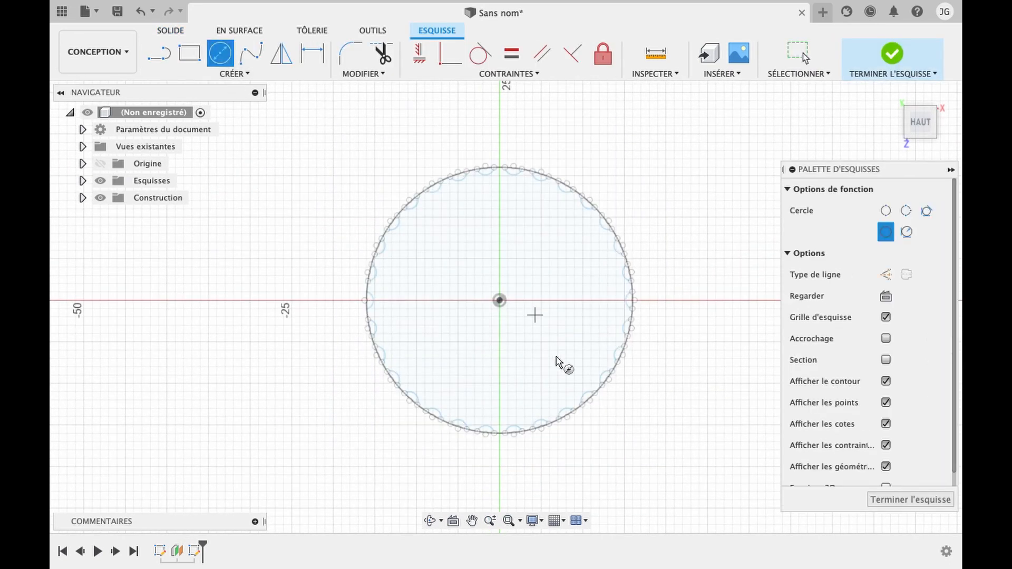
left_click(500, 300)
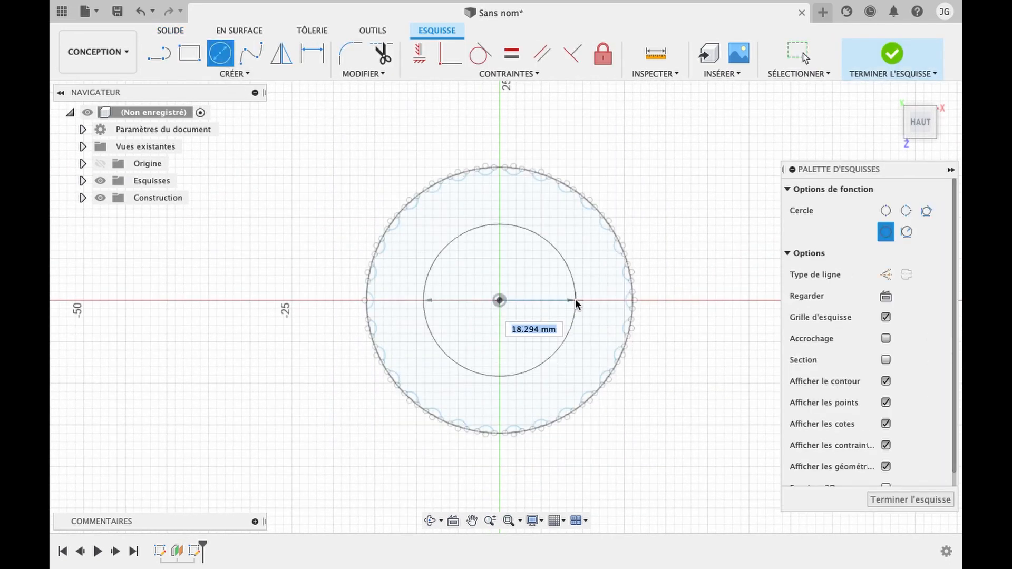
type("30")
key("Return")
key("Escape")
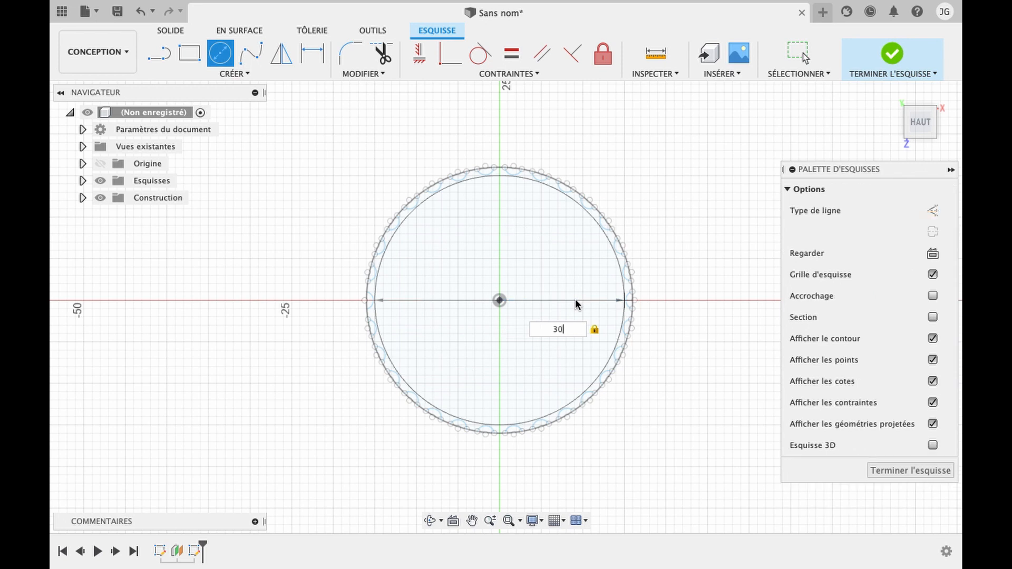
Step: Draw a small inward three-point arc at the 30 mm circle's left quadrant, aligned with the arc in the lower sketch
scroll(575, 300, "up", 5)
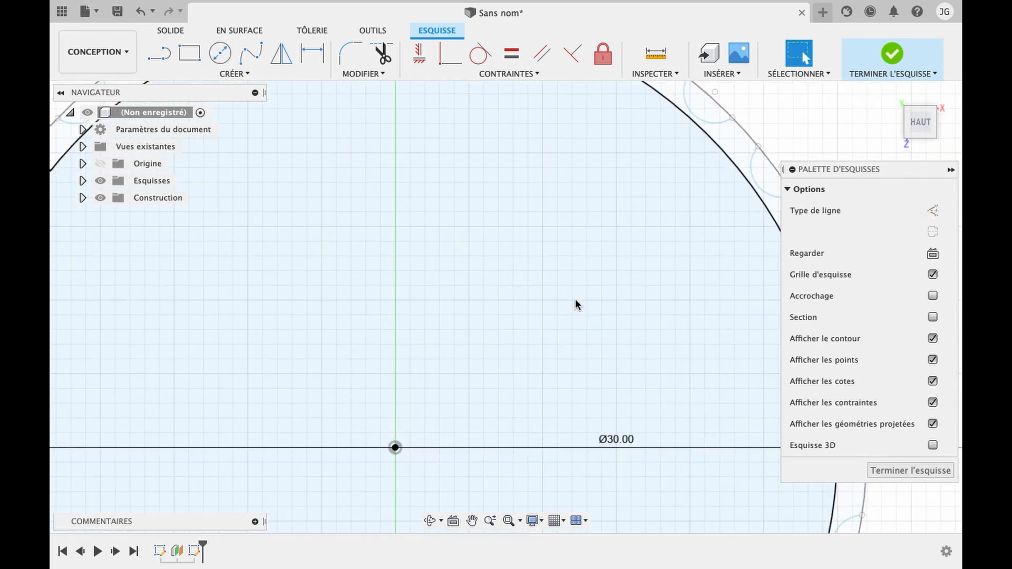
scroll(576, 300, "down", 3)
scroll(575, 300, "down", 3)
scroll(425, 298, "up", 4)
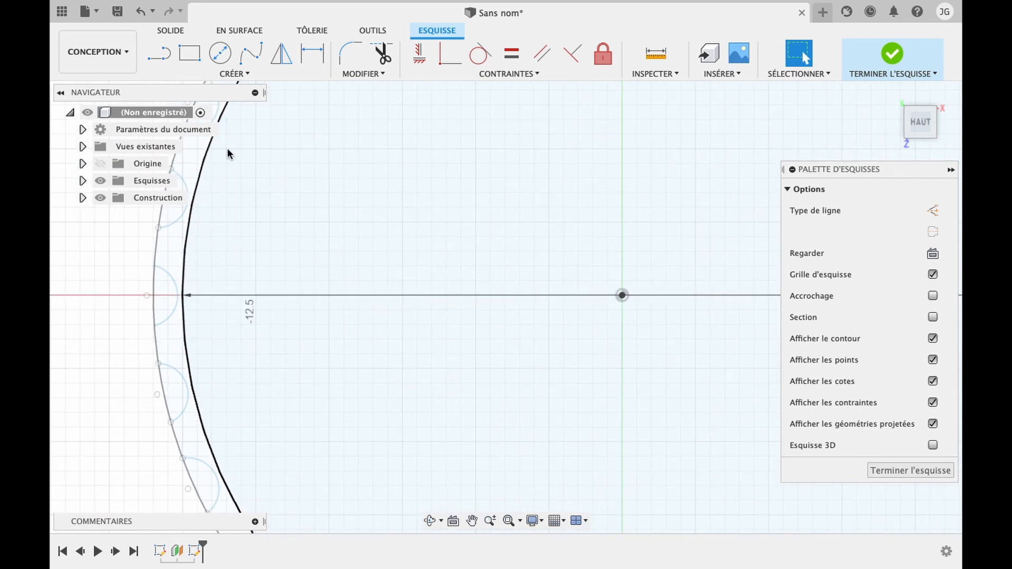
left_click(208, 74)
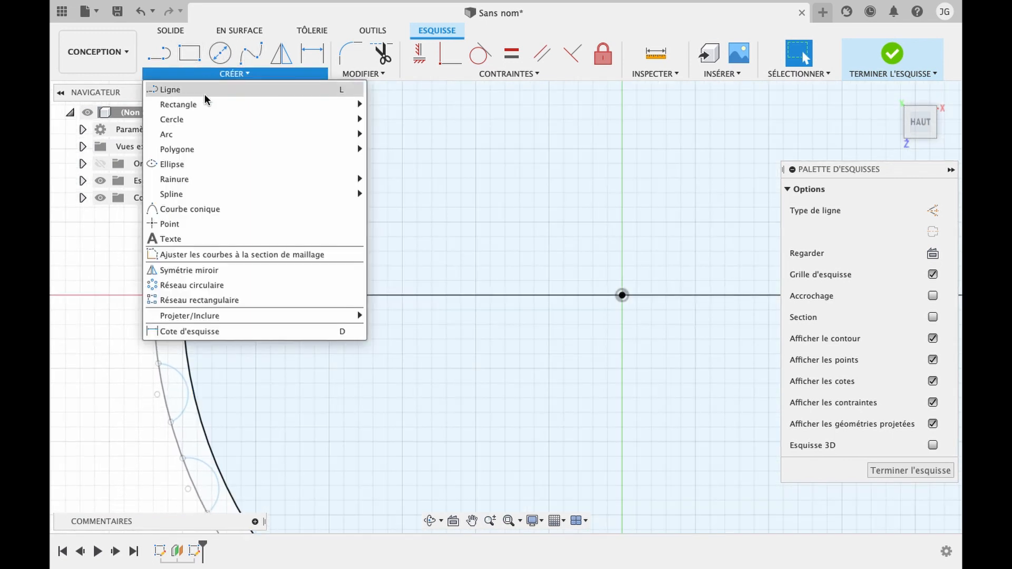
mouse_move(199, 135)
left_click(436, 148)
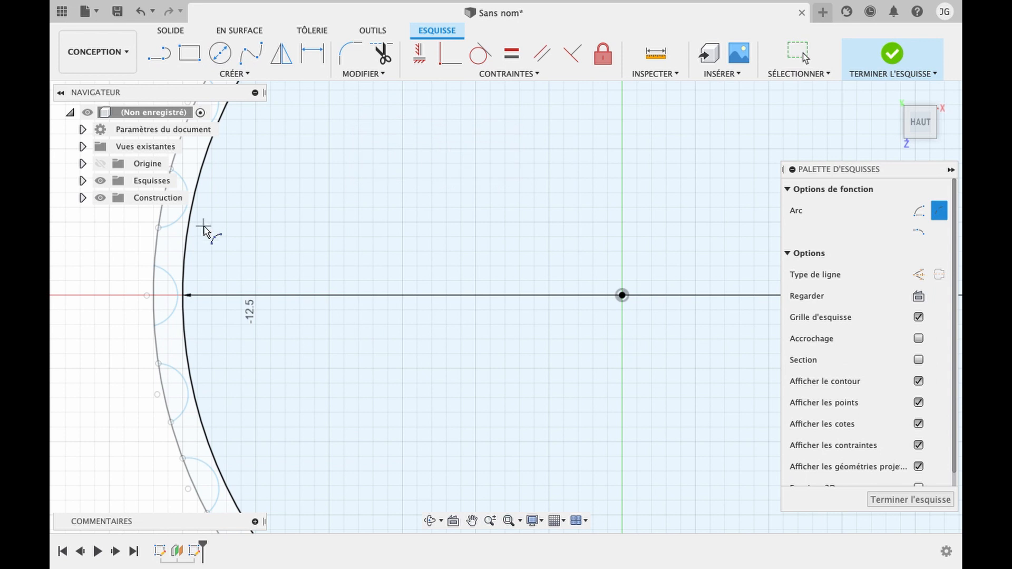
left_click(183, 265)
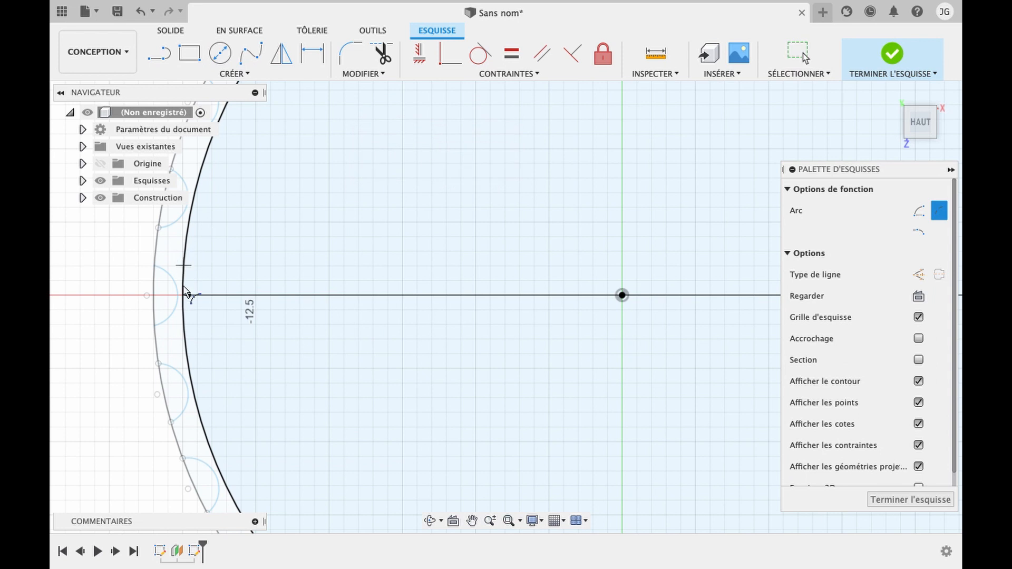
left_click(185, 323)
left_click(207, 299)
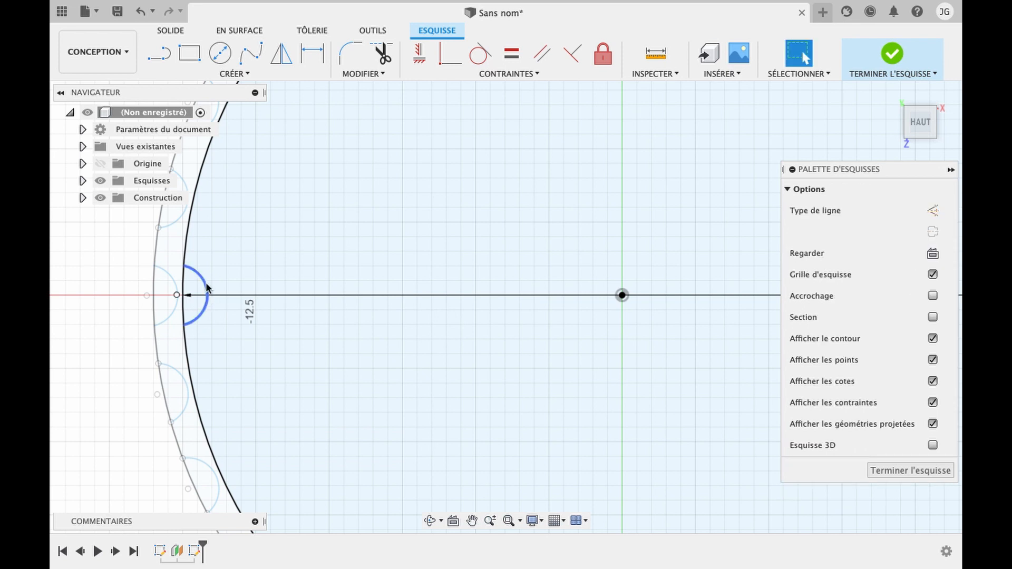
Step: Create a full circular pattern of the new arc around the 30 mm circle's centre, matching the first sketch's instance count
left_click(206, 284)
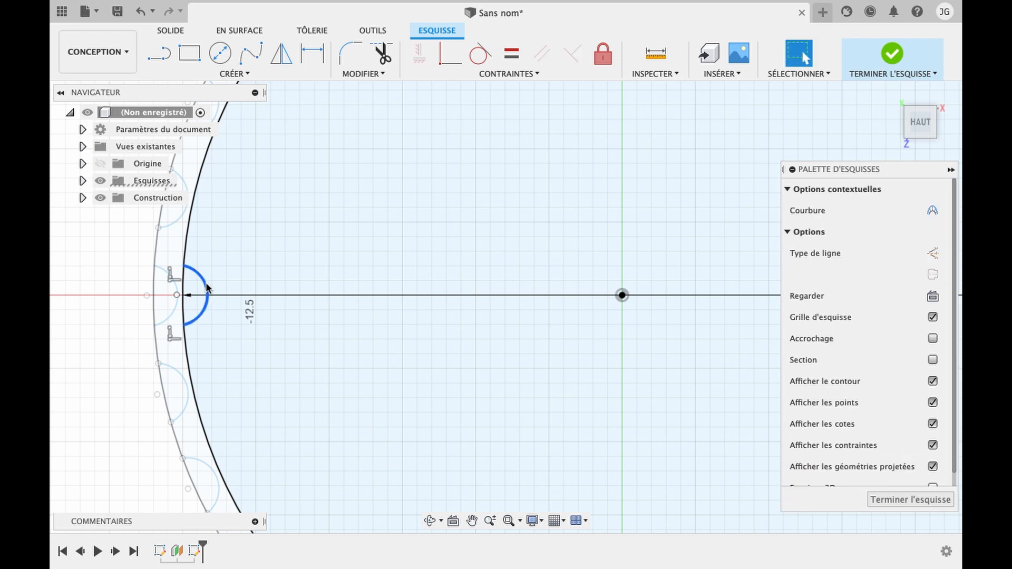
left_click(245, 76)
left_click(222, 280)
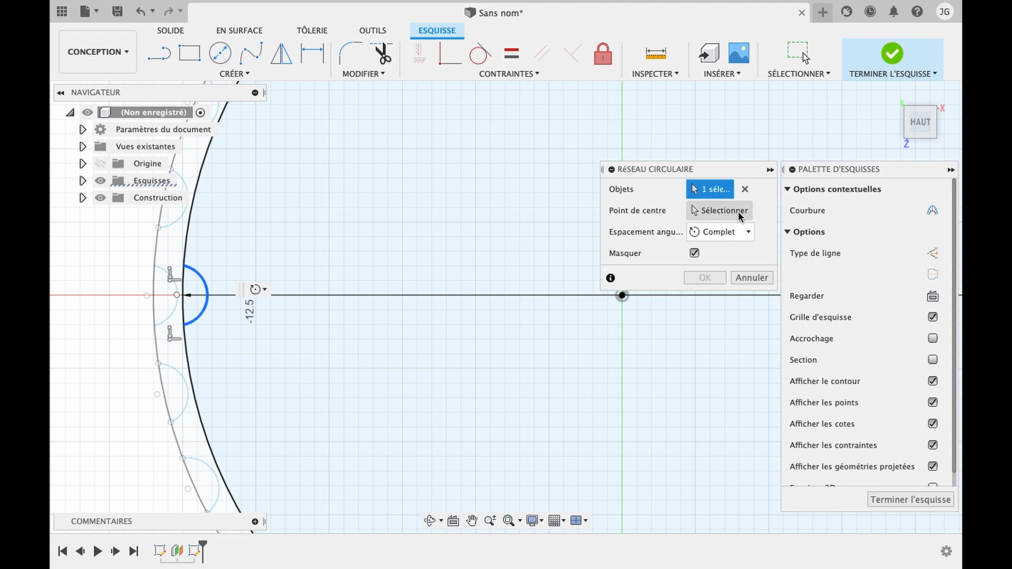
left_click(720, 210)
left_click(623, 295)
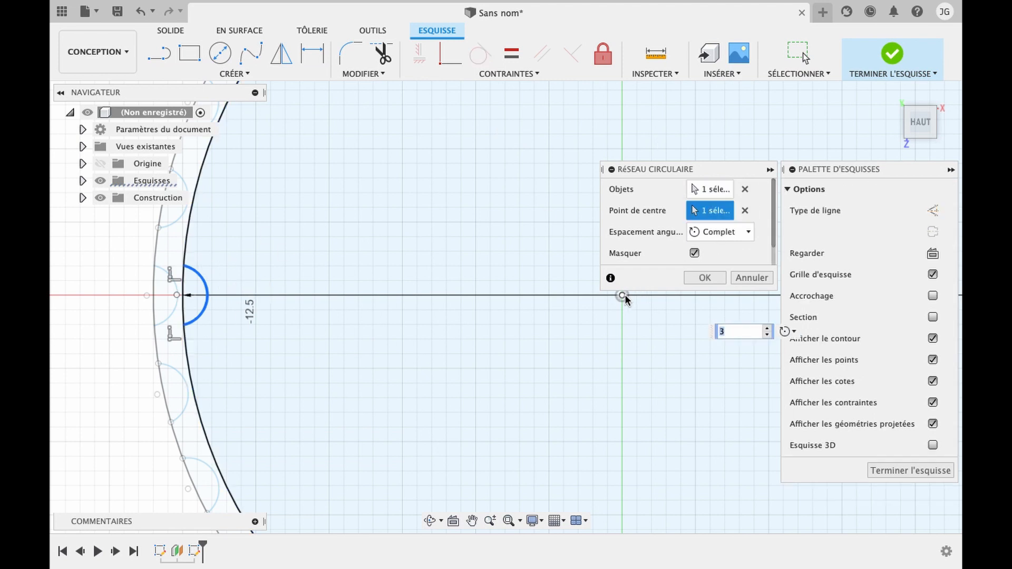
left_click(747, 333)
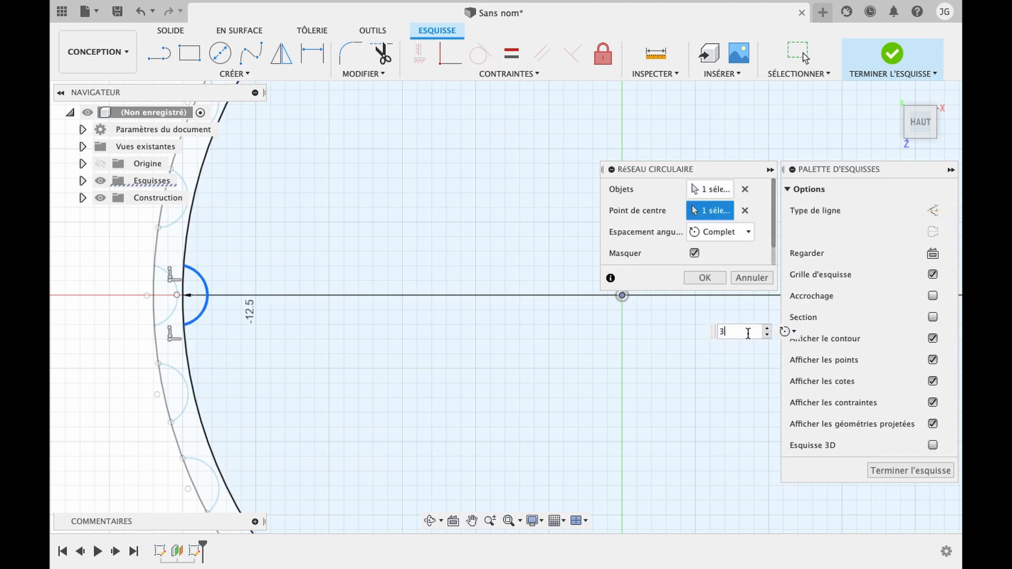
left_click(705, 277)
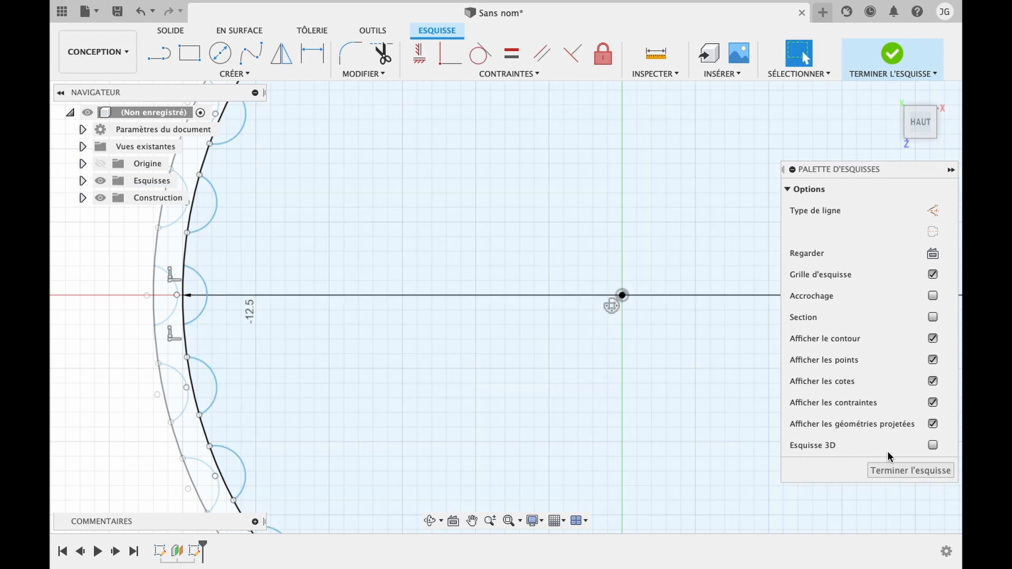
Step: Finish the sketch and loft a new body between the lower and upper scalloped profiles
left_click(890, 466)
scroll(415, 206, "down", 5)
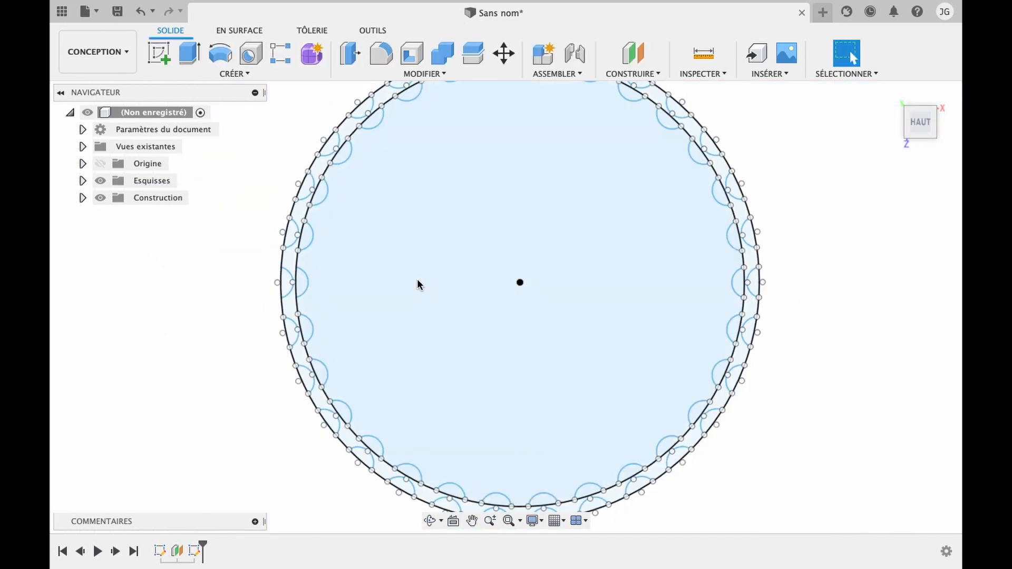
left_click(430, 520)
left_click_drag(512, 403, 506, 332)
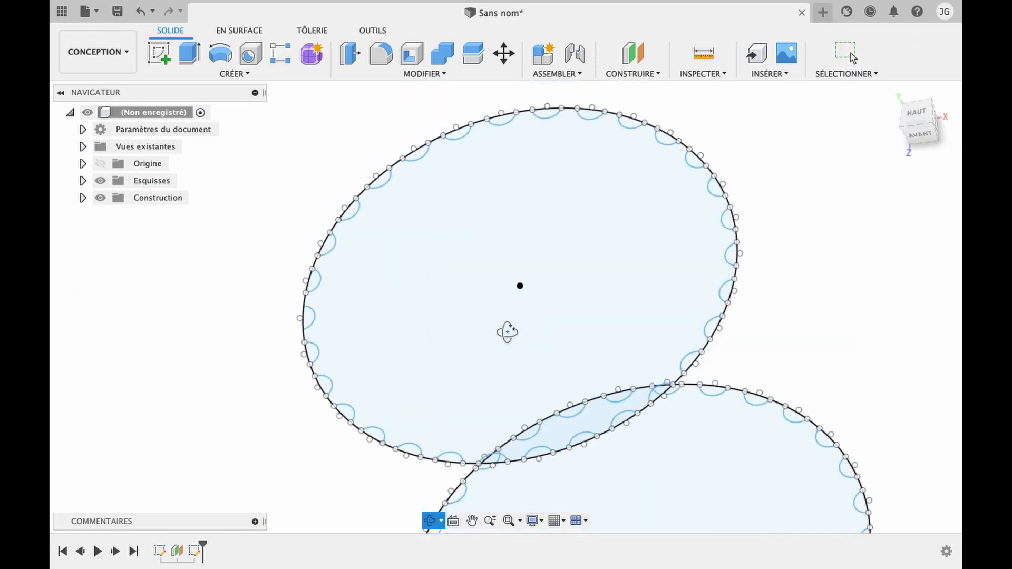
scroll(506, 332, "down", 5)
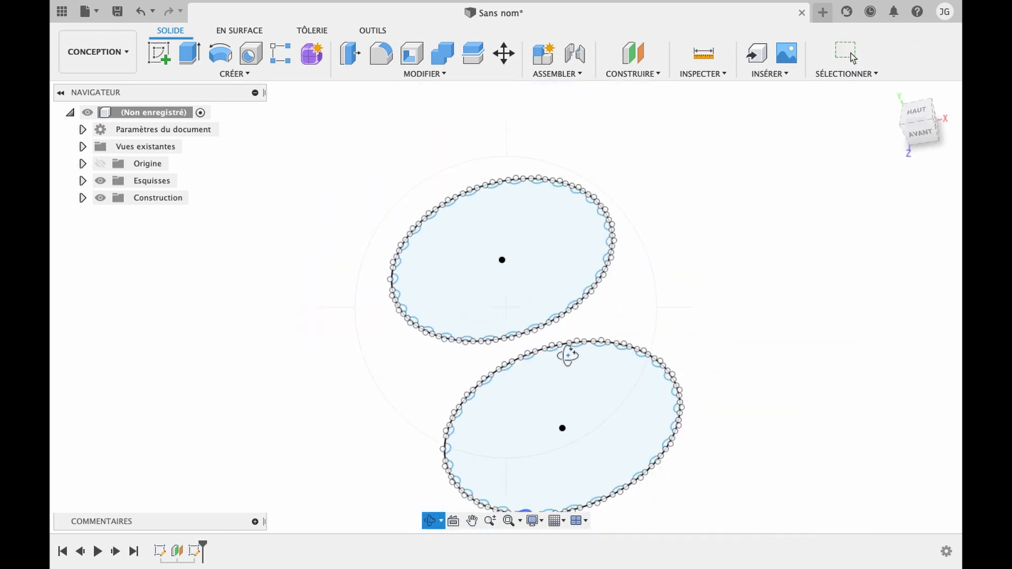
key("Escape")
left_click(244, 73)
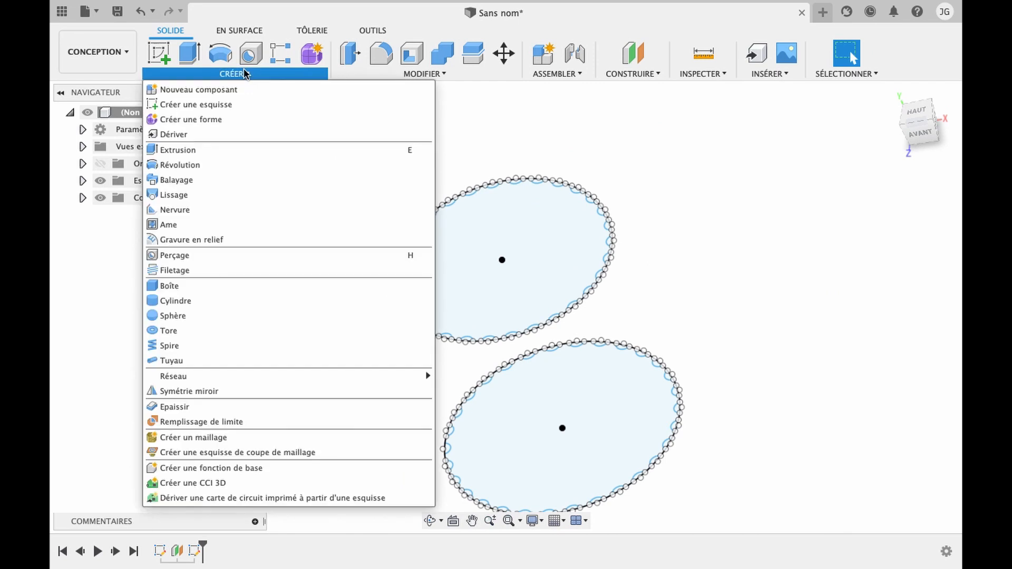
left_click(187, 194)
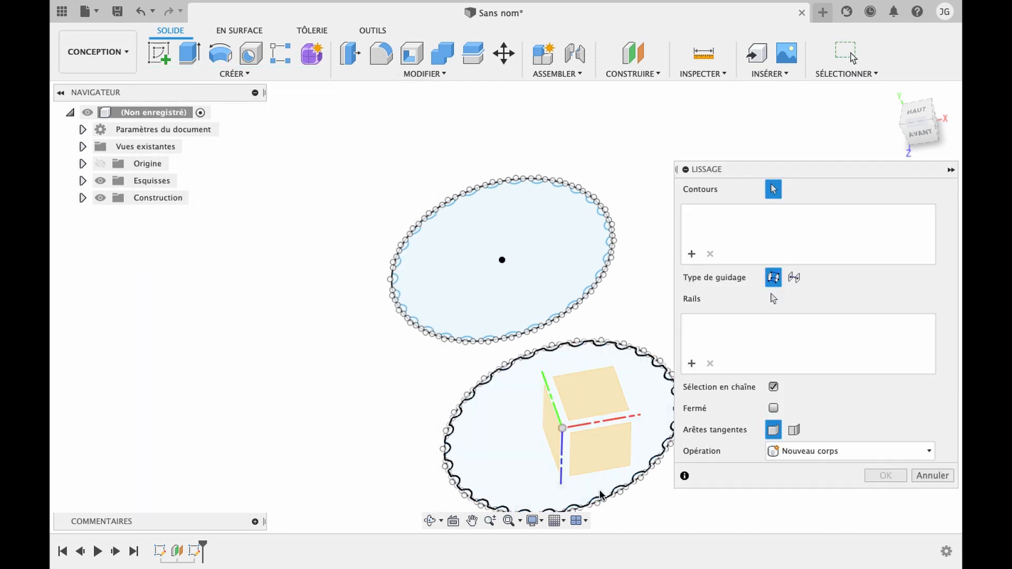
left_click(529, 450)
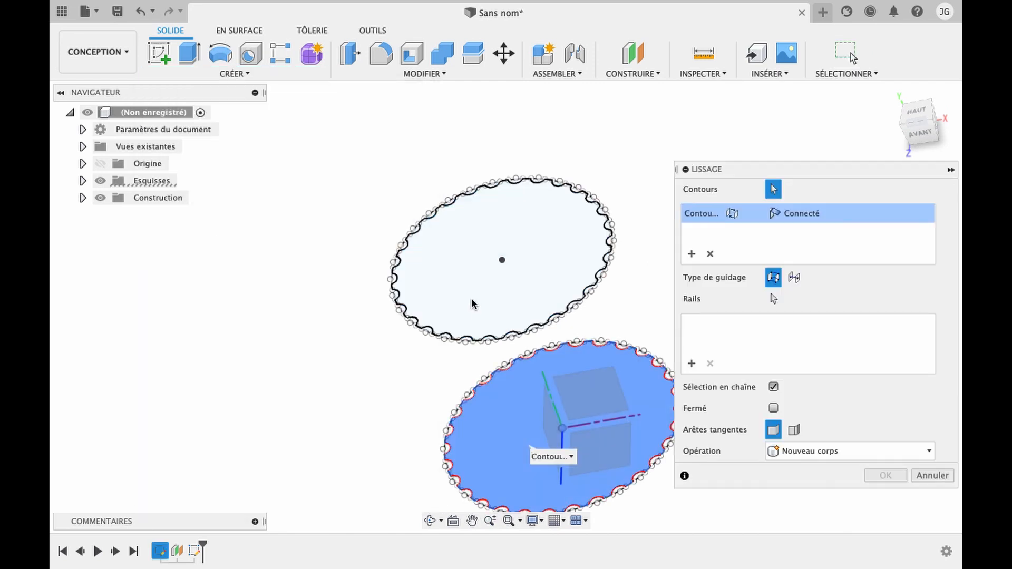
left_click(473, 303)
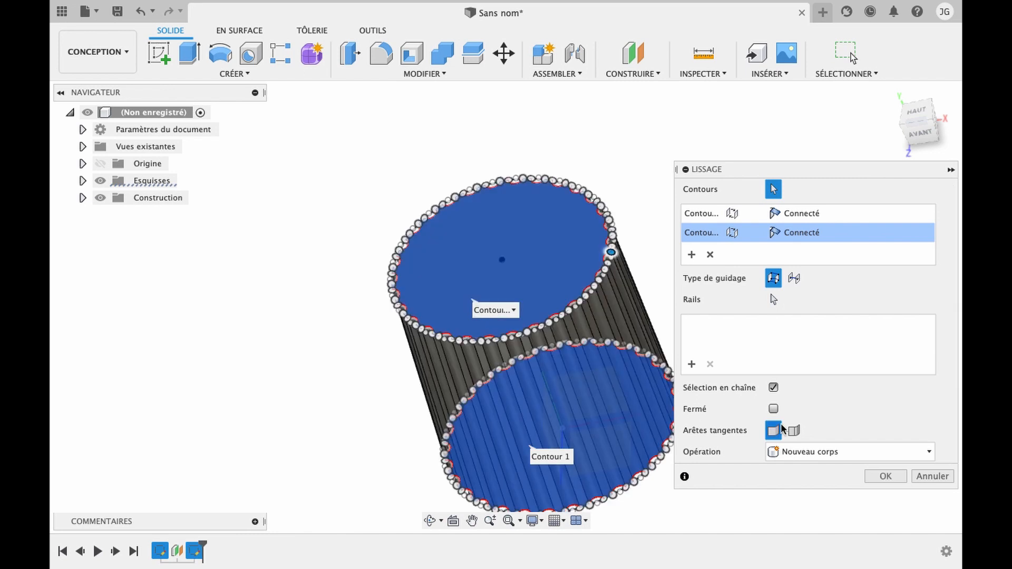
left_click(885, 477)
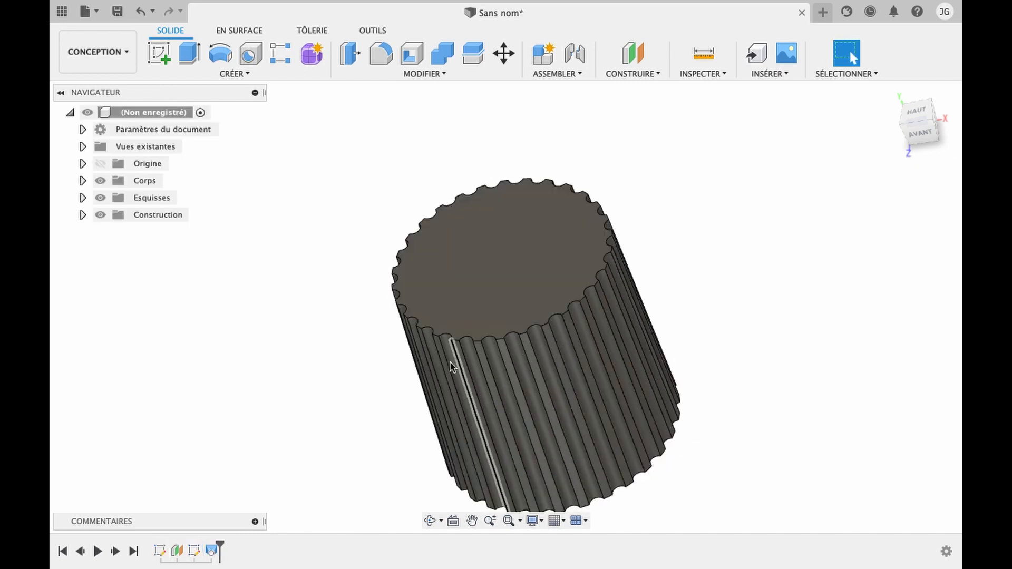
Step: Start a sketch on the body's smaller end face and draw two lines joining the ends of one notch to the centre
left_click(162, 55)
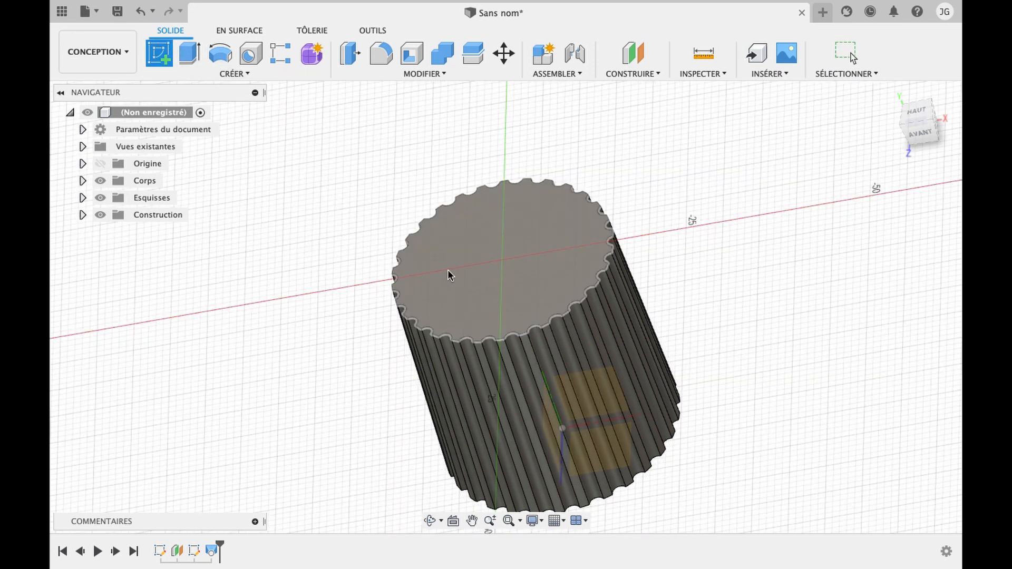
left_click(452, 253)
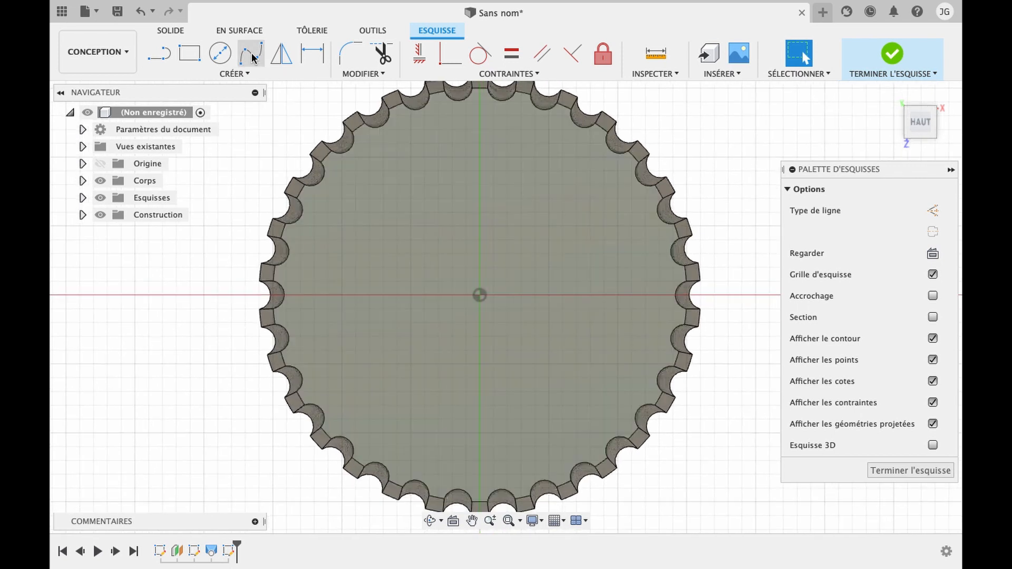
left_click(159, 52)
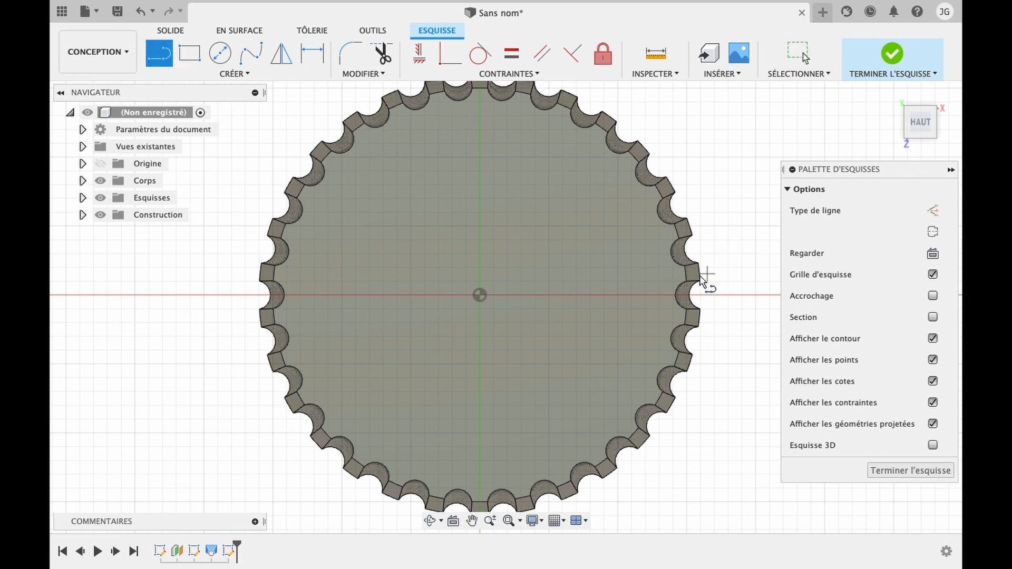
left_click(686, 284)
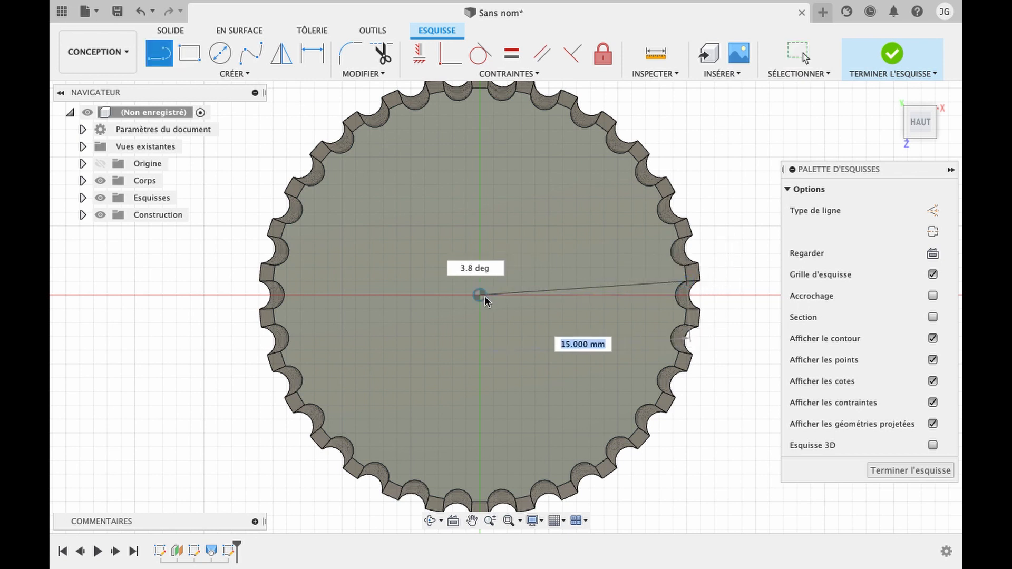
left_click(479, 295)
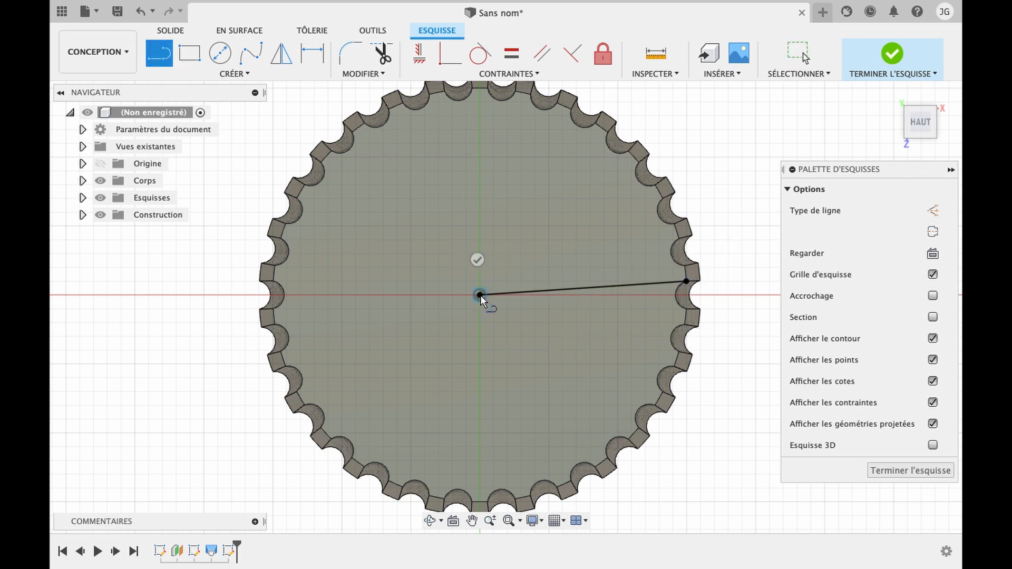
left_click(686, 313)
key("Escape")
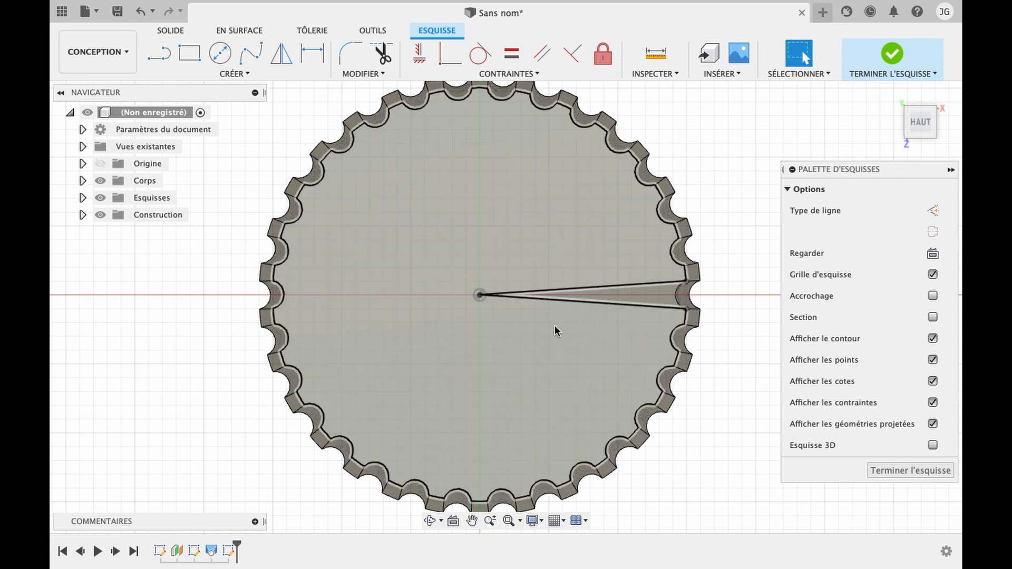
Step: Create a full circular pattern of the two radial lines around the centre with a quantity of 30, and finish the sketch
left_click(244, 75)
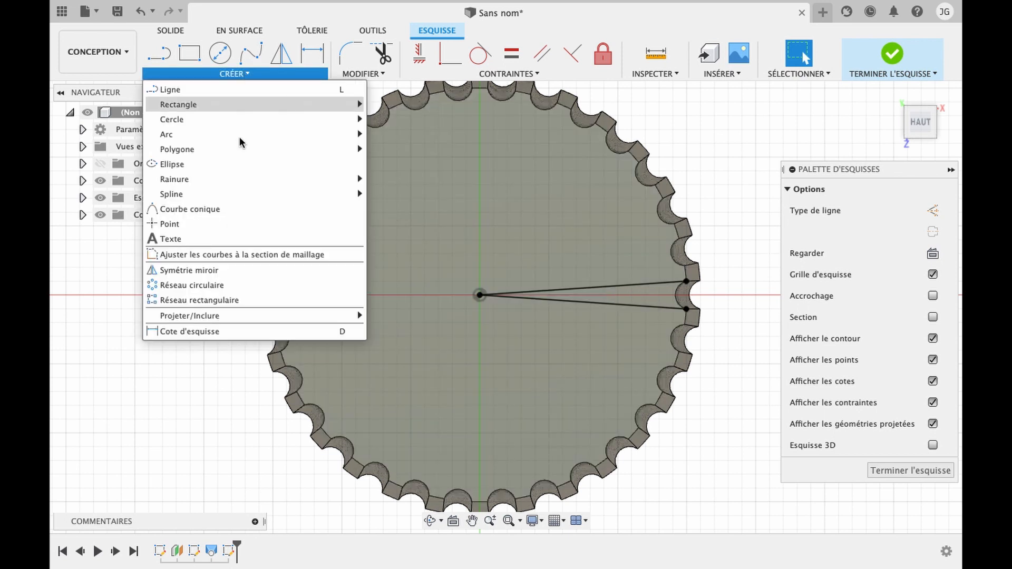
left_click(204, 285)
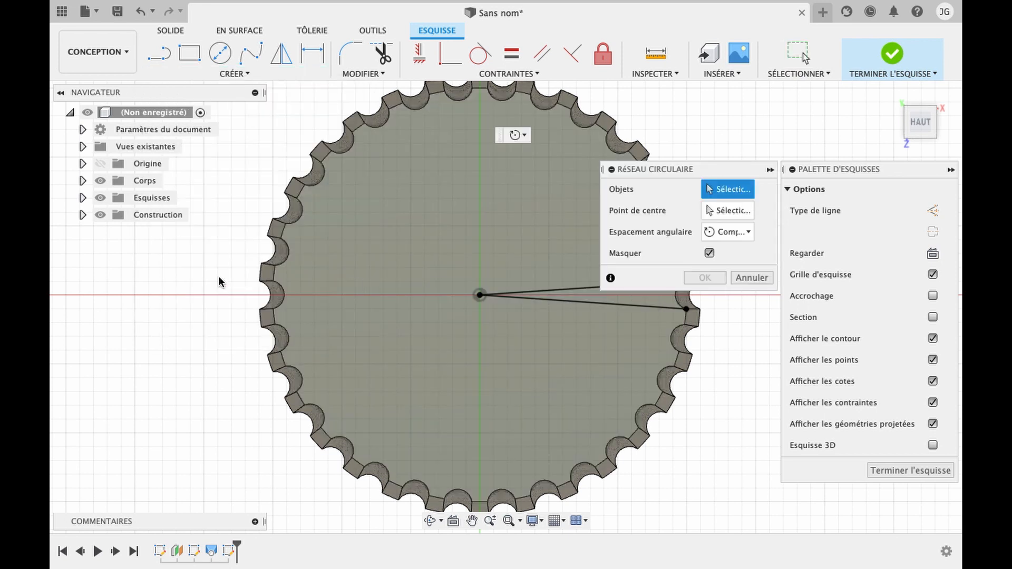
left_click(563, 288)
left_click(562, 300)
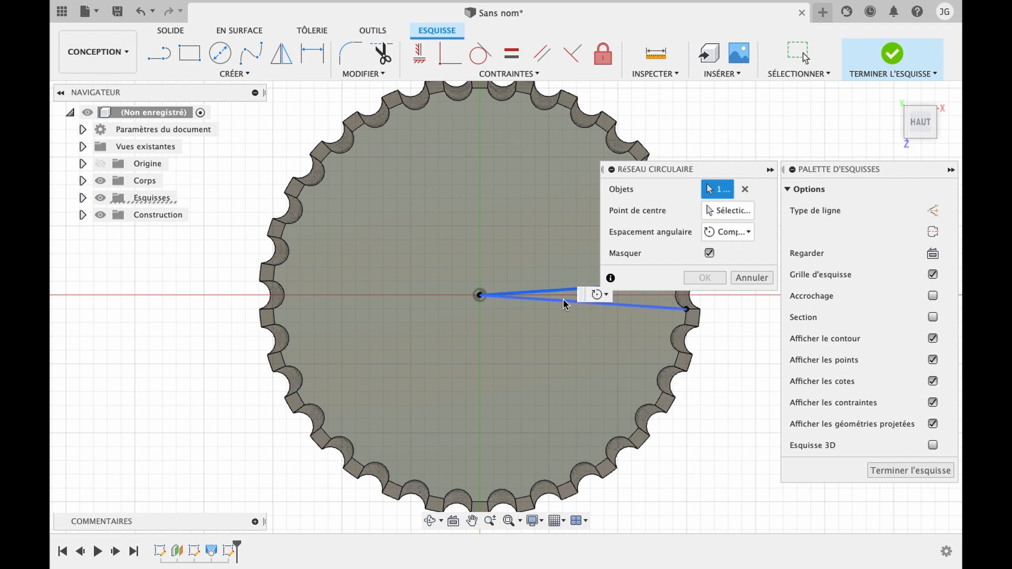
left_click(731, 211)
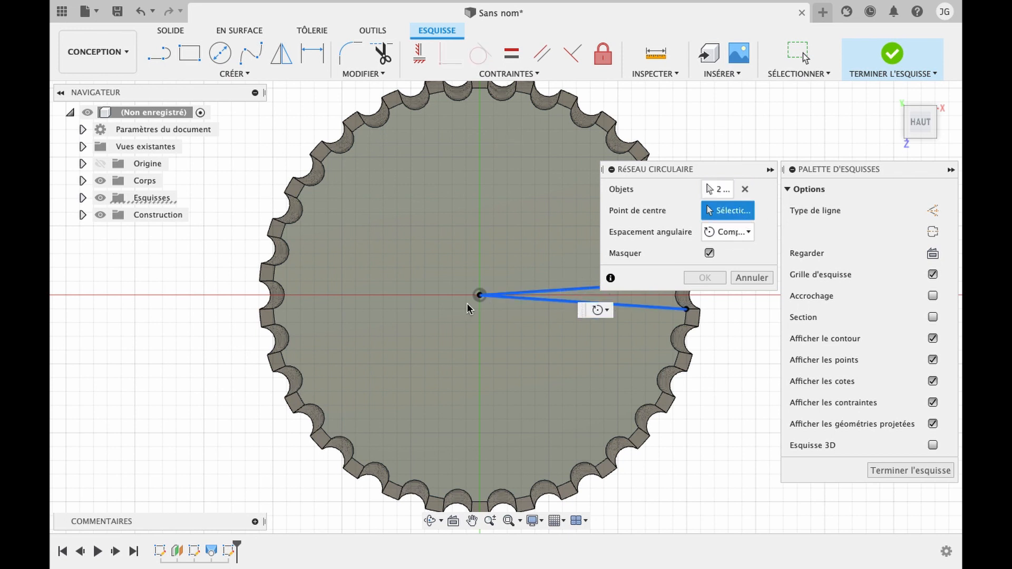
left_click(479, 295)
left_click(715, 275)
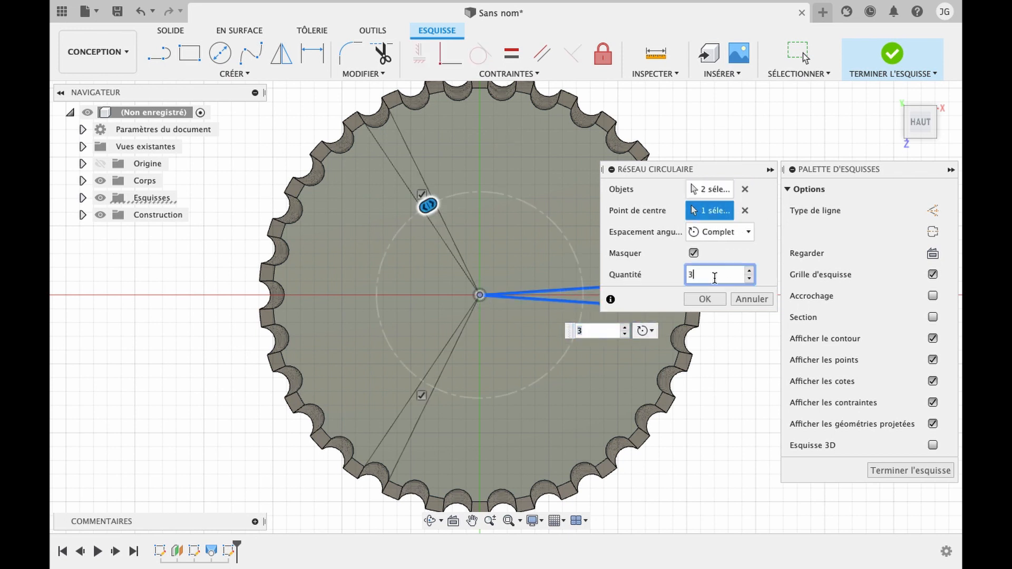
type("0")
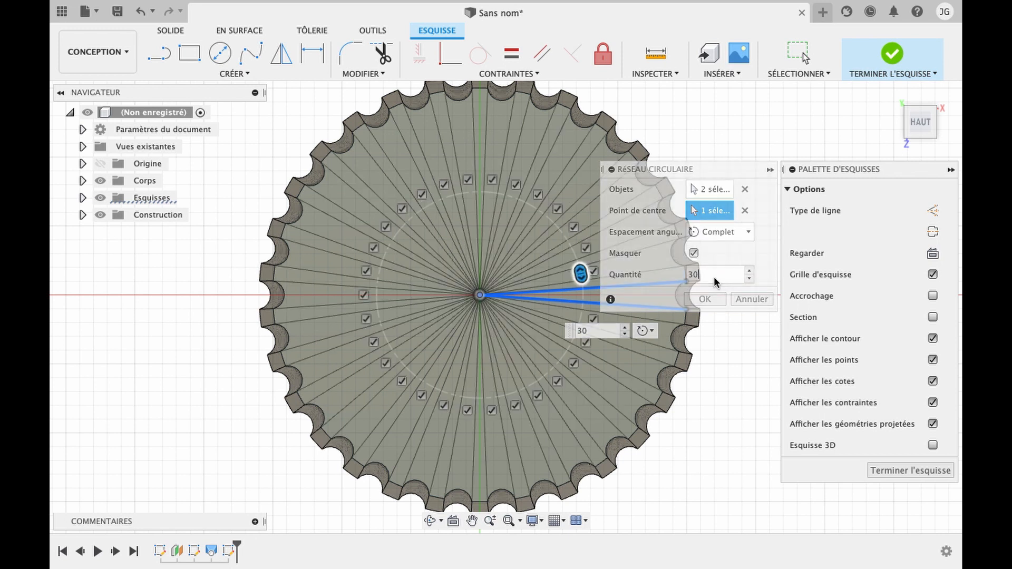
key("Return")
left_click(926, 470)
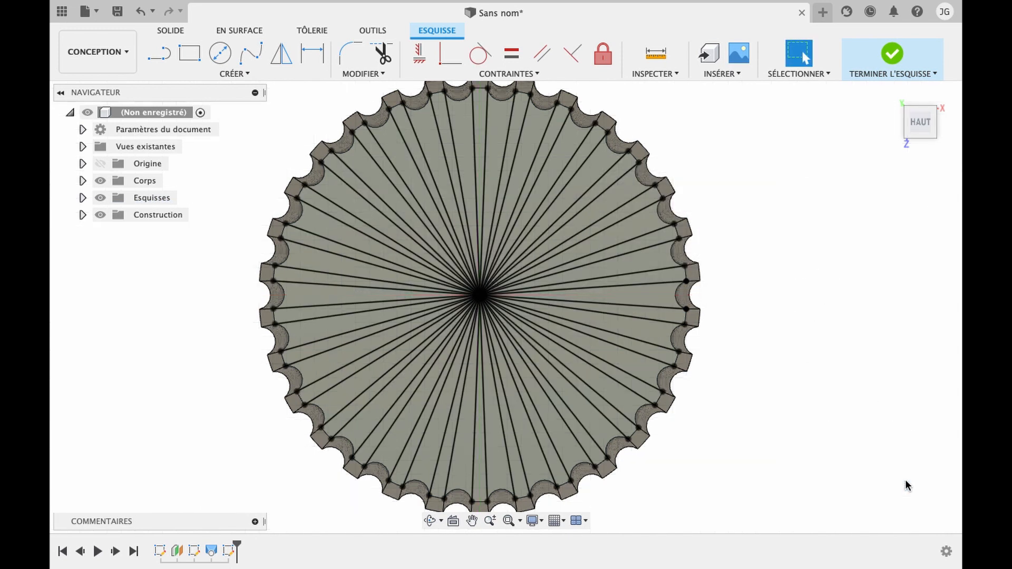
Step: Extrude the 30 wedge-shaped regions that end at the notches on the smaller end face by -0.25 mm
left_click(431, 521)
left_click_drag(592, 290, 598, 249)
key("Escape")
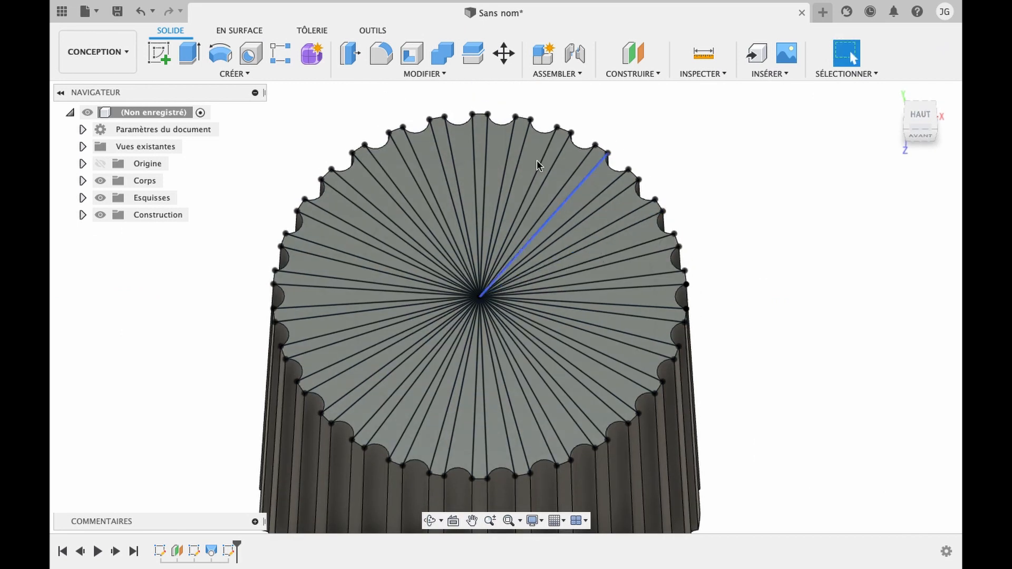
key("e")
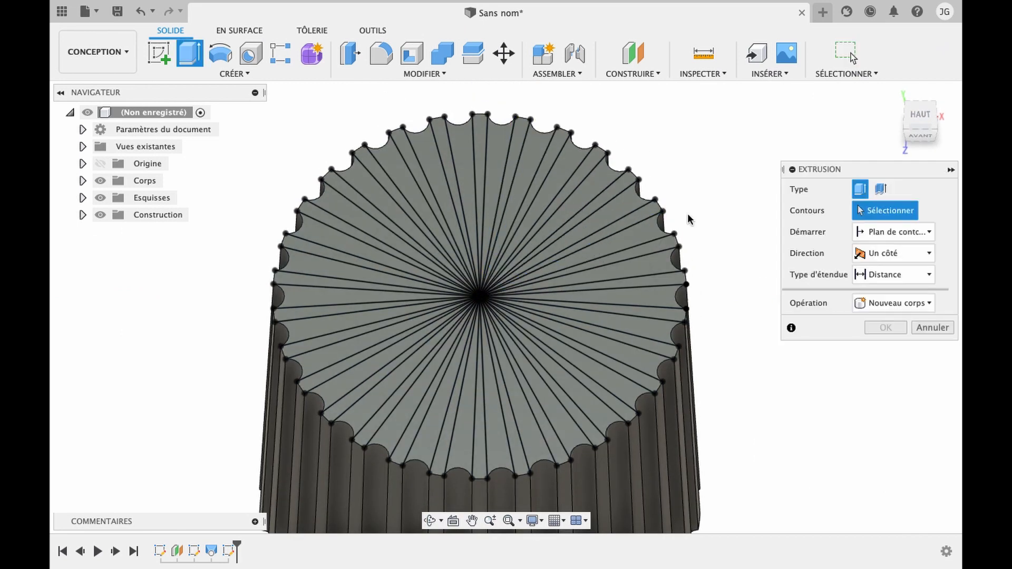
left_click(643, 239)
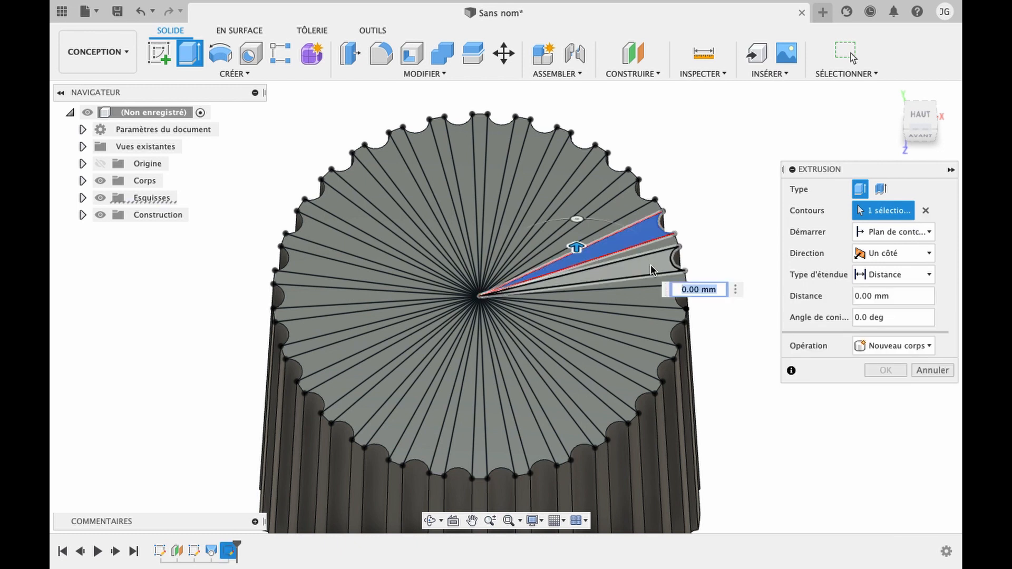
left_click(653, 268)
left_click(642, 299)
left_click(638, 321)
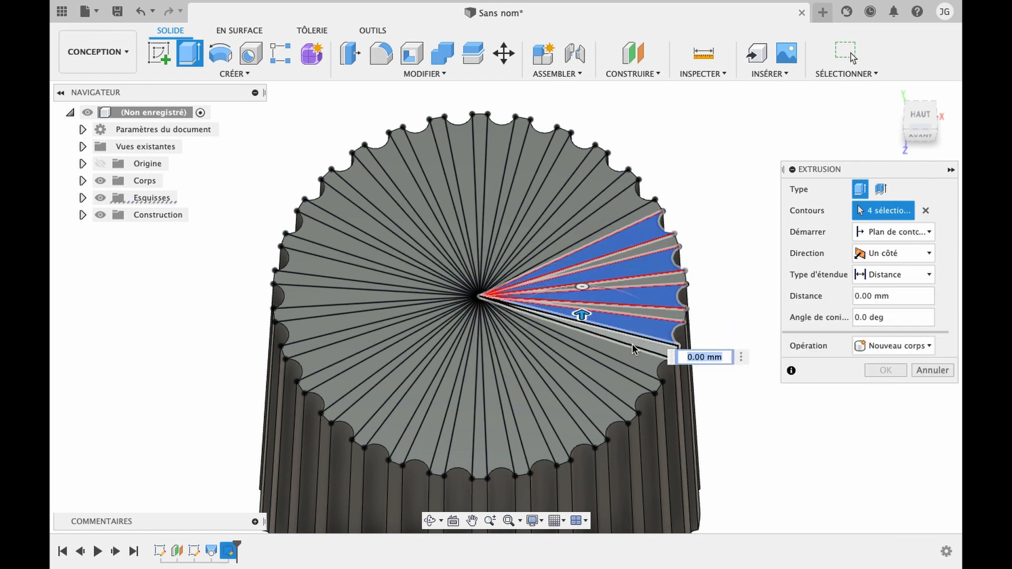
left_click(624, 348)
left_click(609, 381)
left_click(589, 401)
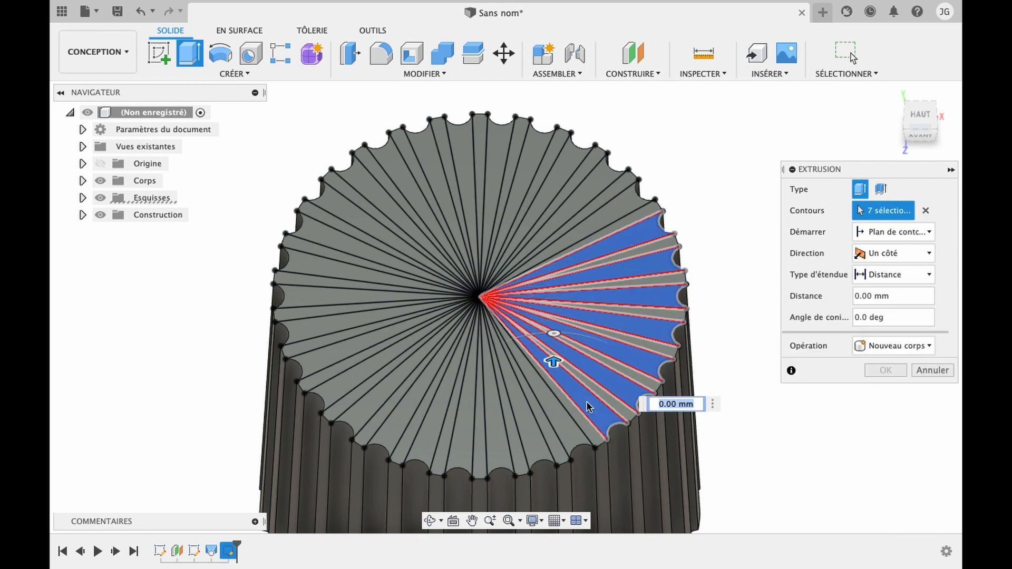
left_click(567, 419)
left_click(527, 442)
left_click(497, 449)
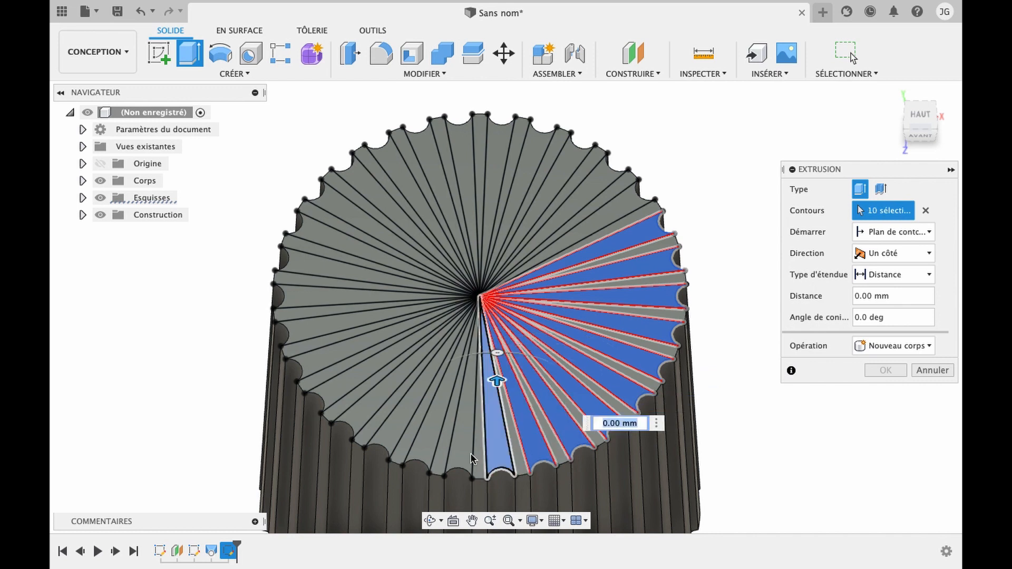
left_click(461, 453)
left_click(424, 448)
left_click(383, 433)
left_click(358, 412)
left_click(334, 387)
left_click(314, 362)
left_click(307, 328)
left_click(300, 295)
left_click(307, 263)
left_click(319, 233)
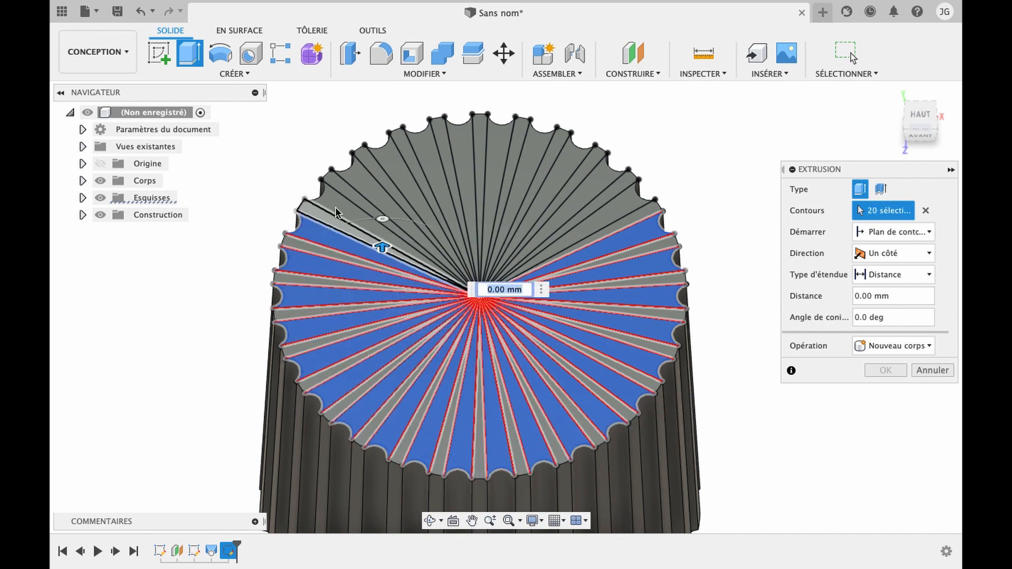
left_click(335, 206)
left_click(362, 180)
left_click(394, 160)
left_click(507, 132)
left_click(533, 146)
left_click(566, 158)
left_click(598, 174)
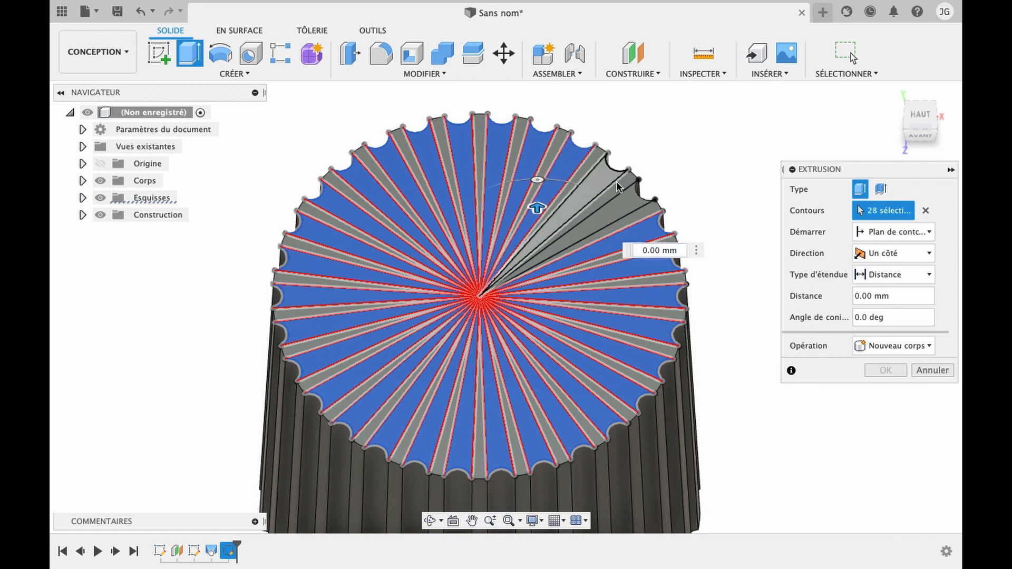
left_click(634, 204)
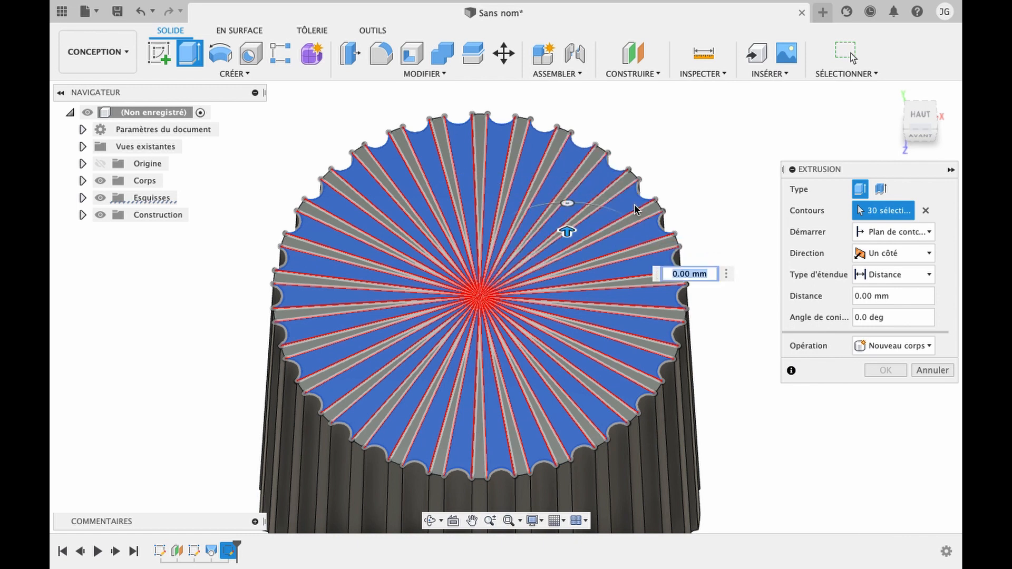
type("-0,")
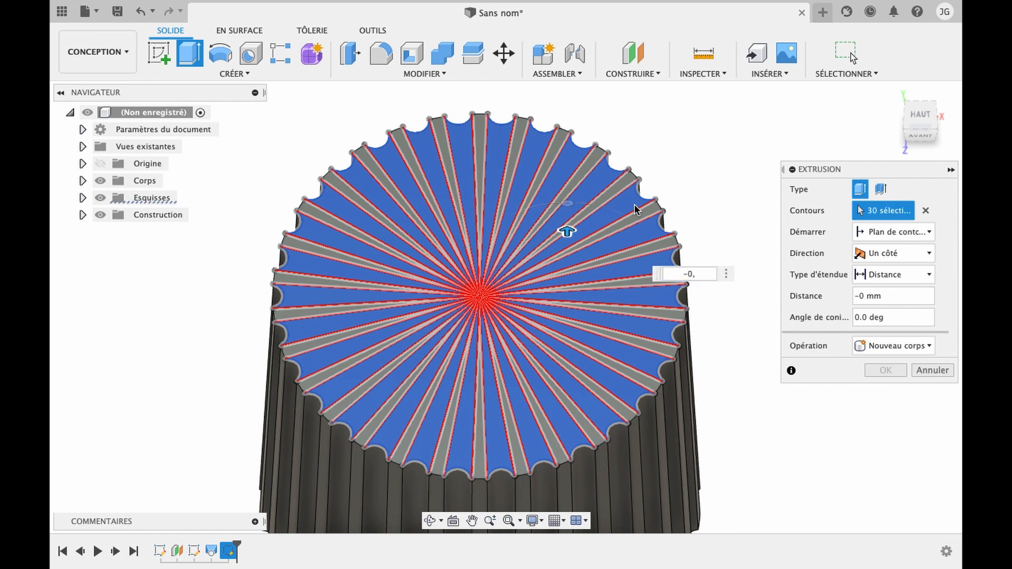
type("25")
key("Return")
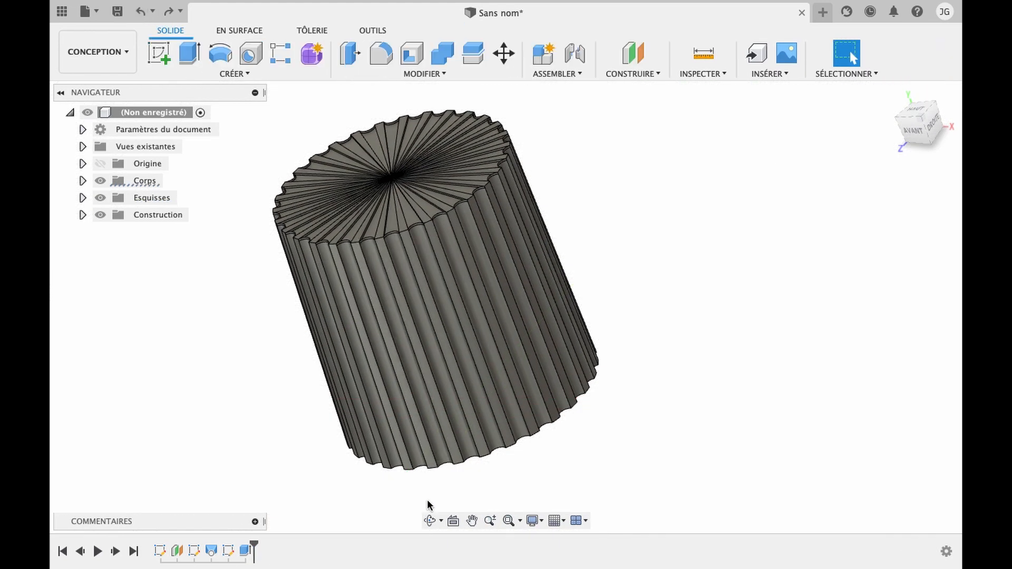
Step: Start a sketch on the body's larger base face and draw a circle 28 mm in diameter centred on the origin
left_click(429, 521)
mouse_move(440, 451)
left_mouse_down()
mouse_move(450, 321)
mouse_move(517, 158)
mouse_move(556, 195)
left_mouse_up()
key("Escape")
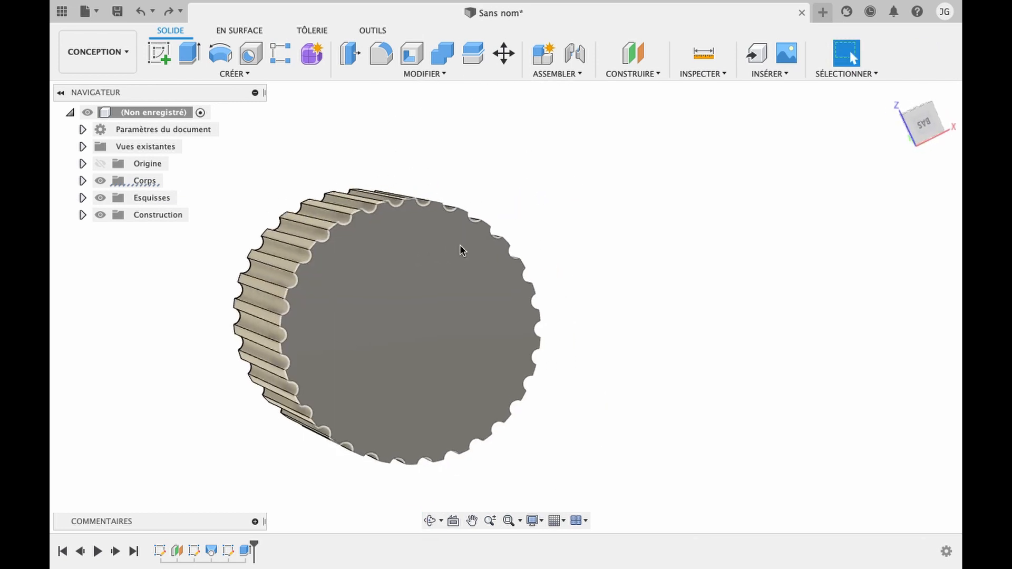
left_click(151, 55)
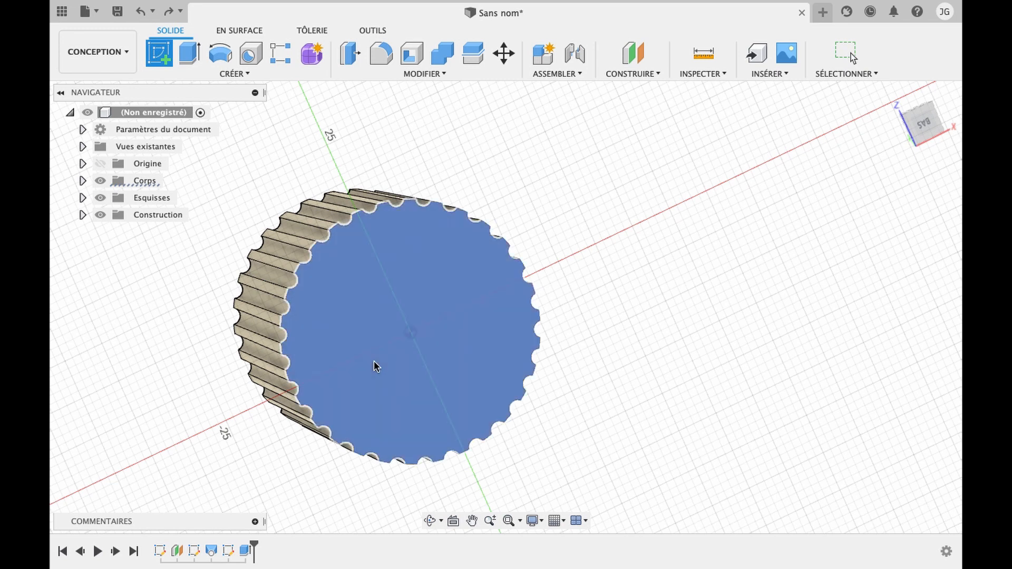
left_click(375, 361)
left_click(219, 52)
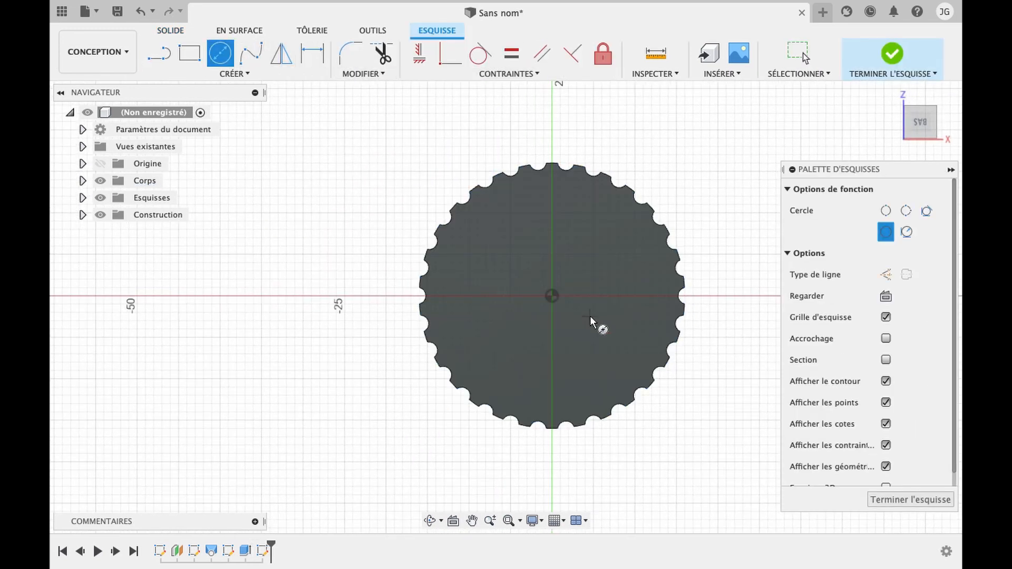
left_click(552, 295)
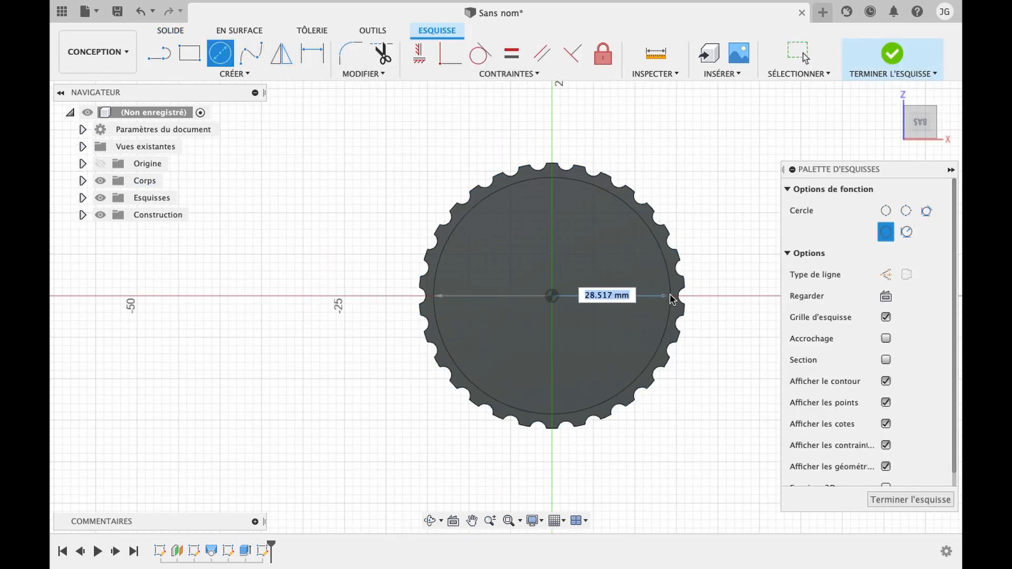
type("28")
key("Return")
Step: Extrude the 28 mm circle by -30 mm to hollow out the body from its base
key("Escape")
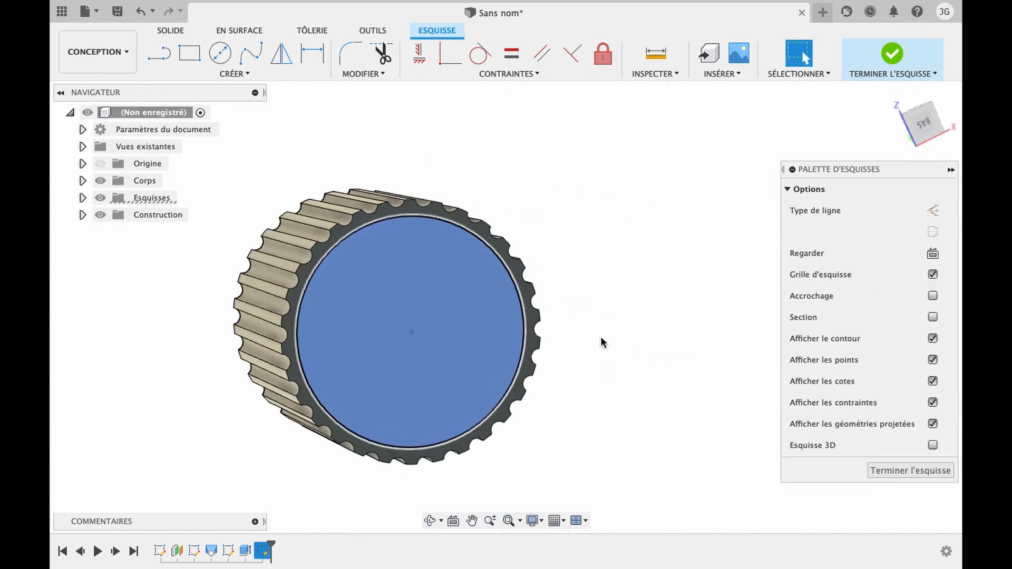
type("e-10")
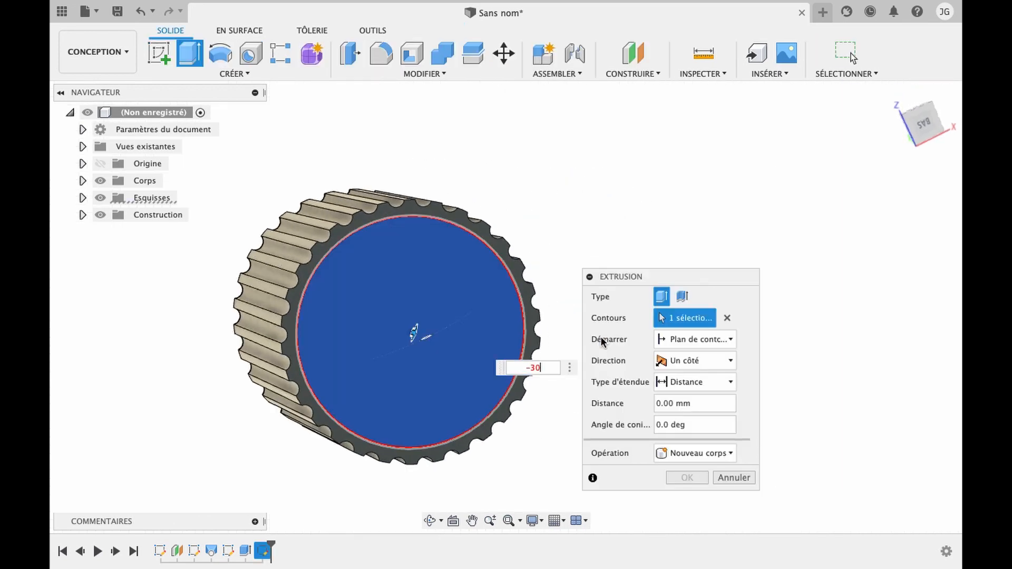
key("Return")
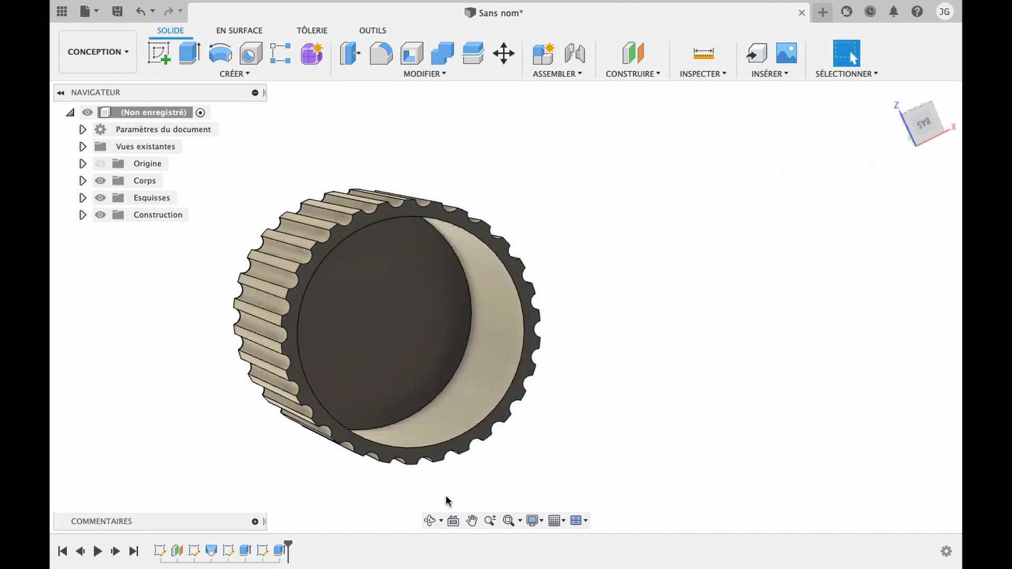
Step: Start a sketch on the horizontal origin plane and draw a centre rectangle 60 mm long and 12 mm wide at the origin
left_click(430, 520)
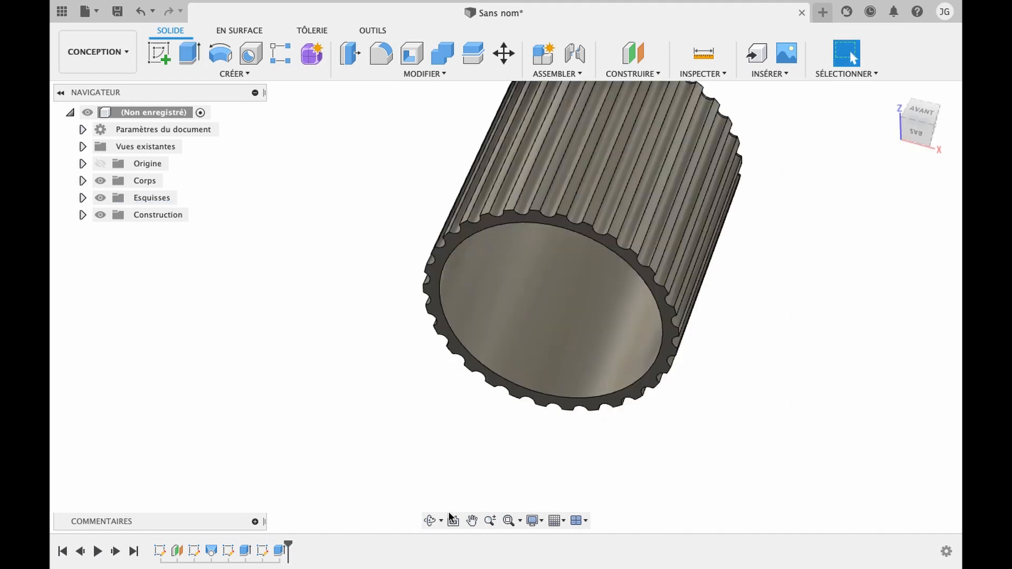
left_click(430, 520)
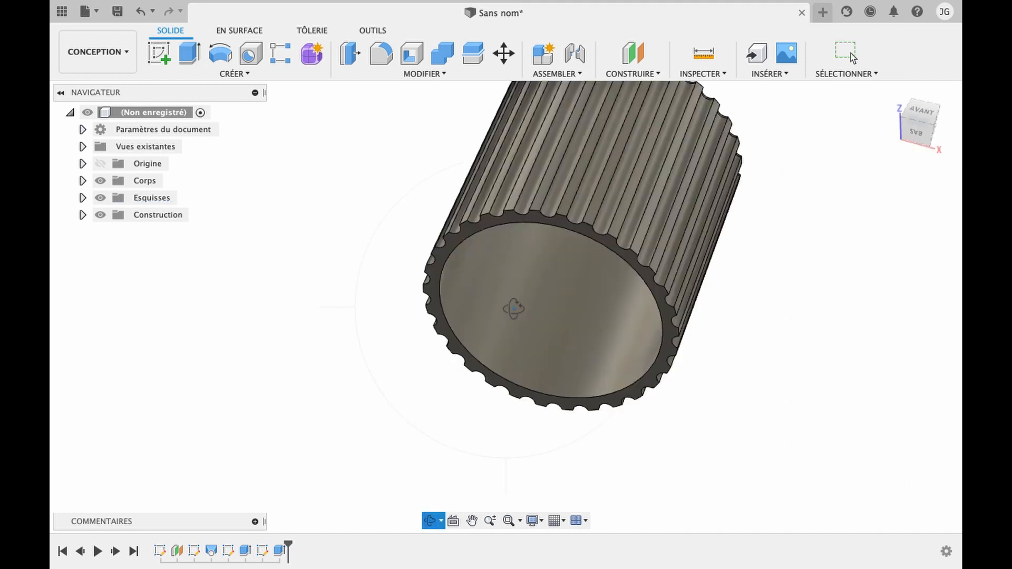
left_click_drag(515, 307, 488, 386)
key("Escape")
left_click(159, 53)
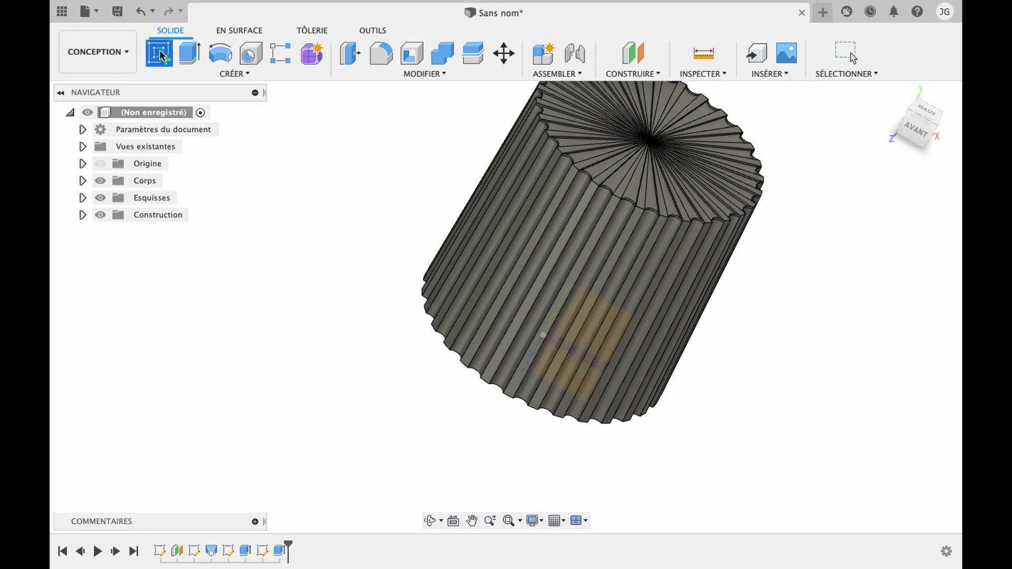
left_click(570, 371)
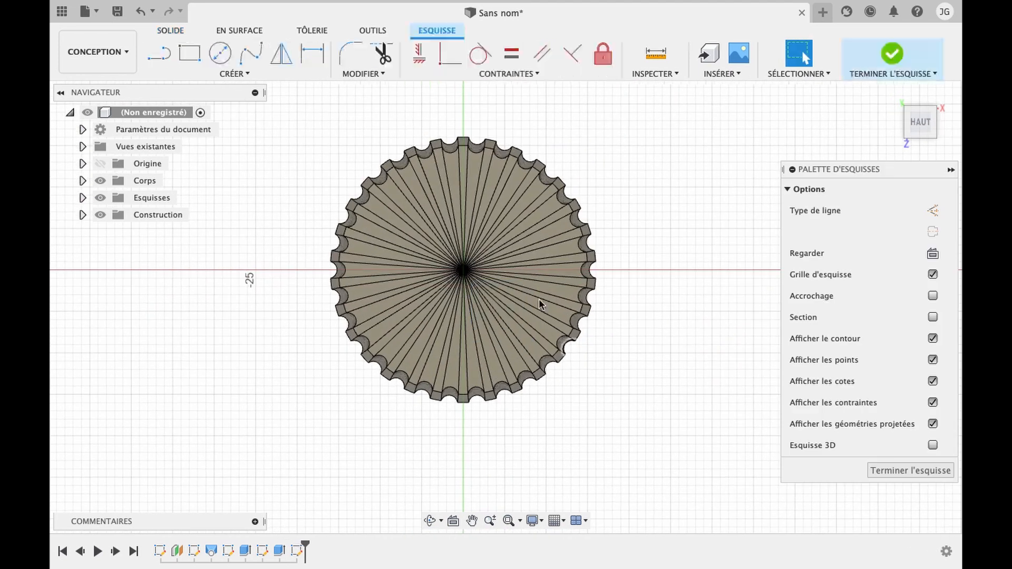
left_click(216, 74)
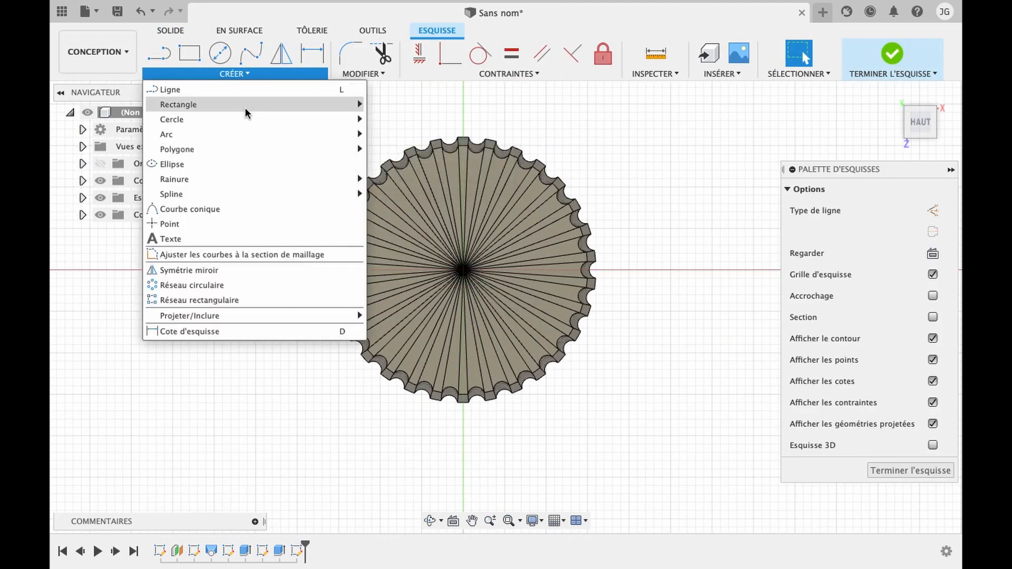
mouse_move(316, 105)
left_click(382, 134)
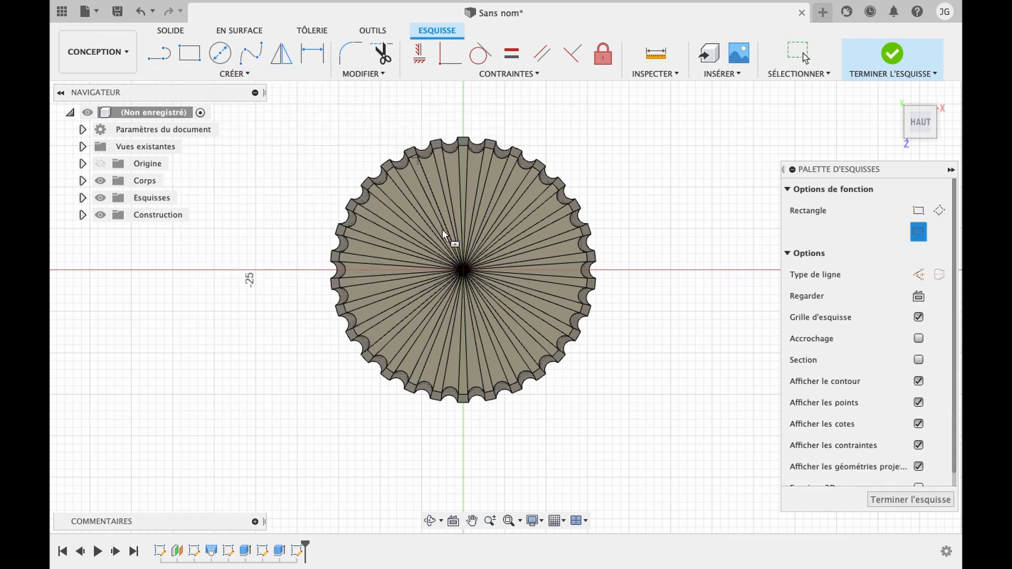
left_click(464, 270)
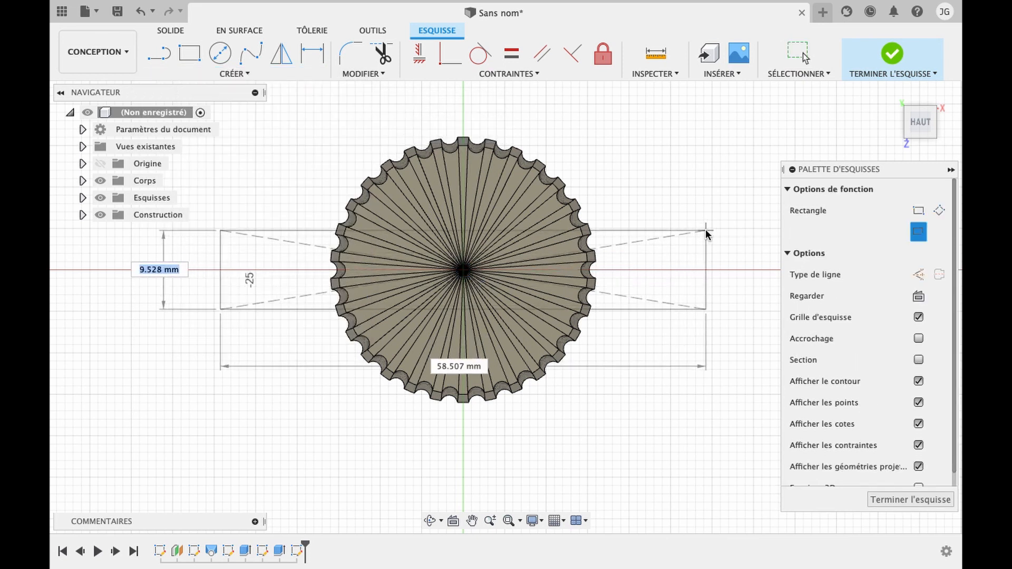
type("12")
key("Tab")
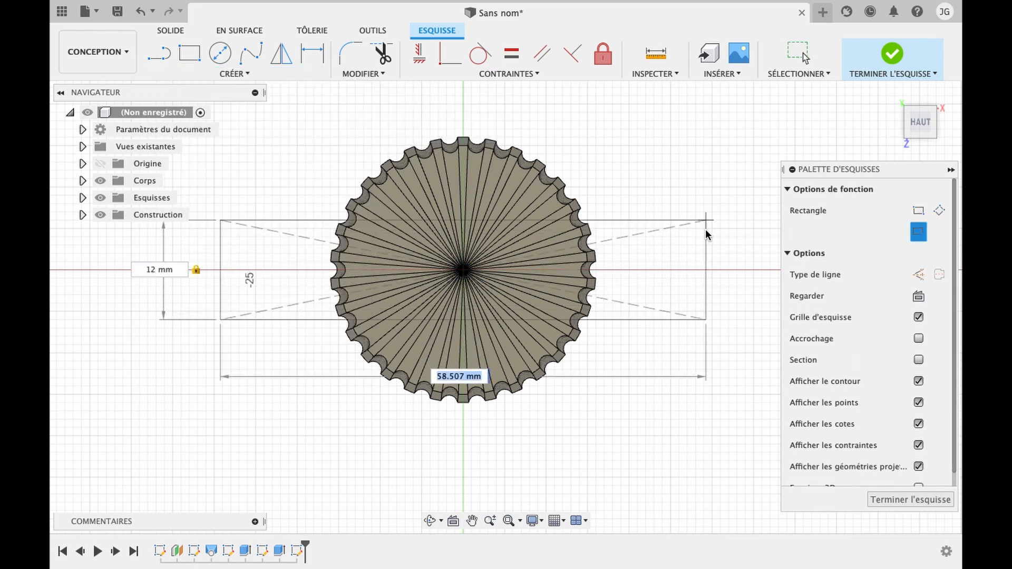
type("60")
key("Return")
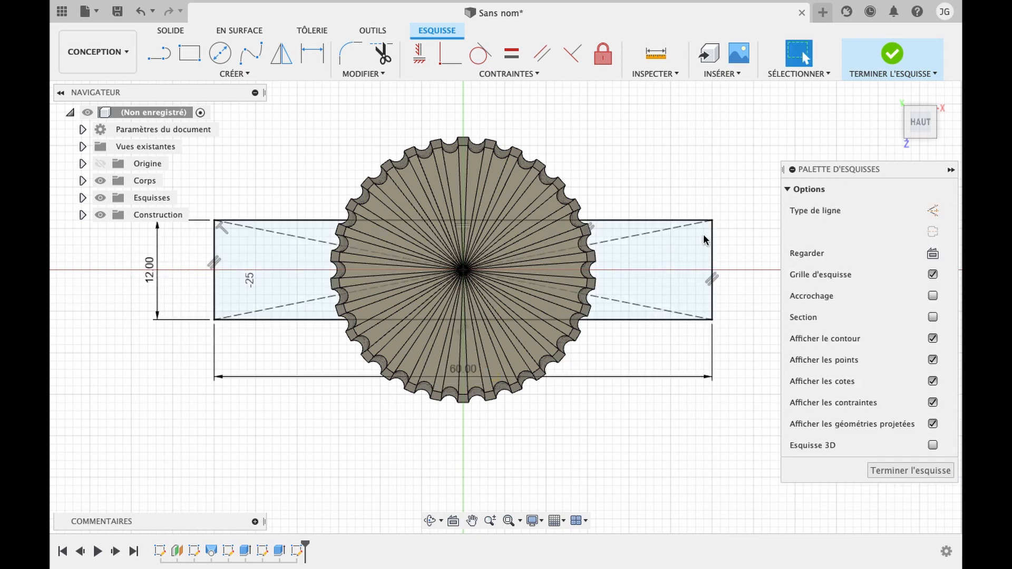
Step: Delete the two diagonal construction lines of the 60 by 12 mm rectangle
left_click(608, 241)
key("Delete")
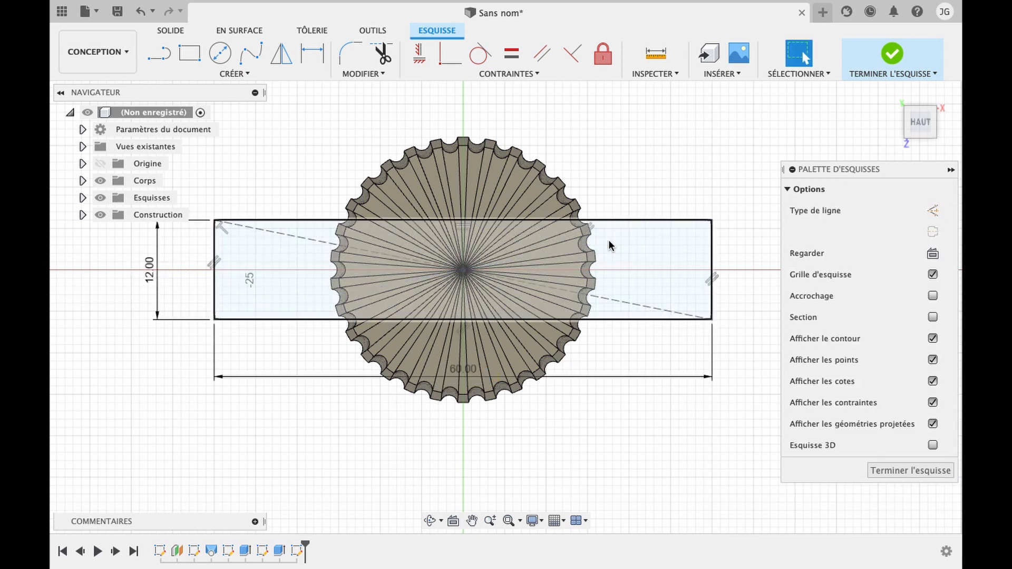
left_click(606, 299)
key("Delete")
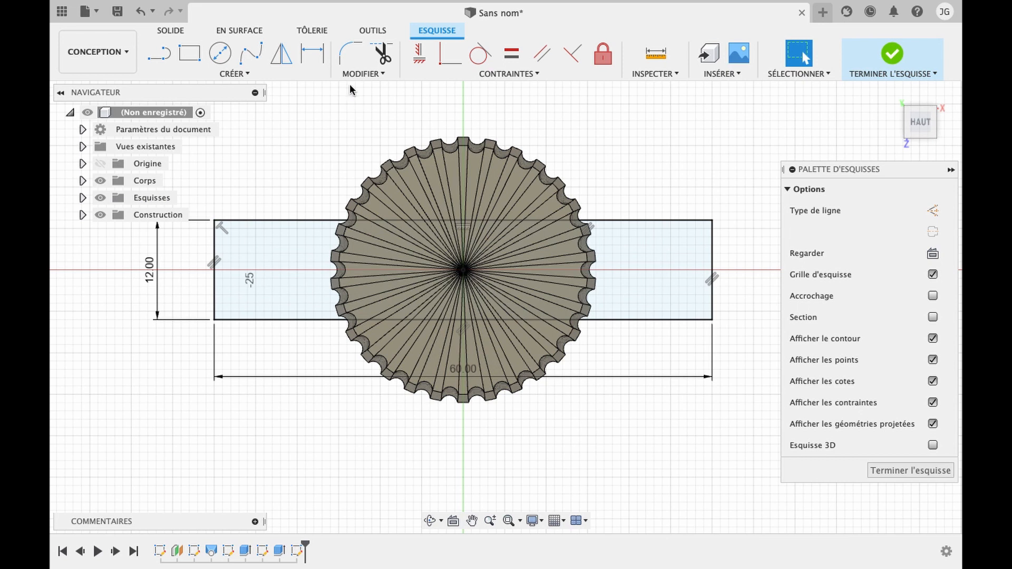
Step: Fillet both corners at the rectangle's negative X end with a 6 mm radius
left_click(347, 53)
left_click(253, 220)
left_click(214, 254)
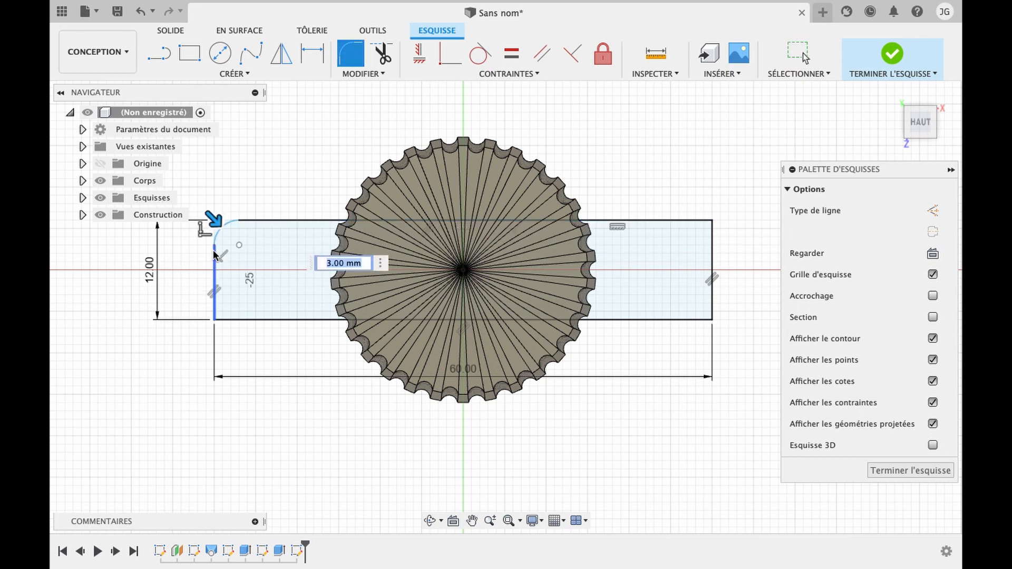
type("6")
key("Return")
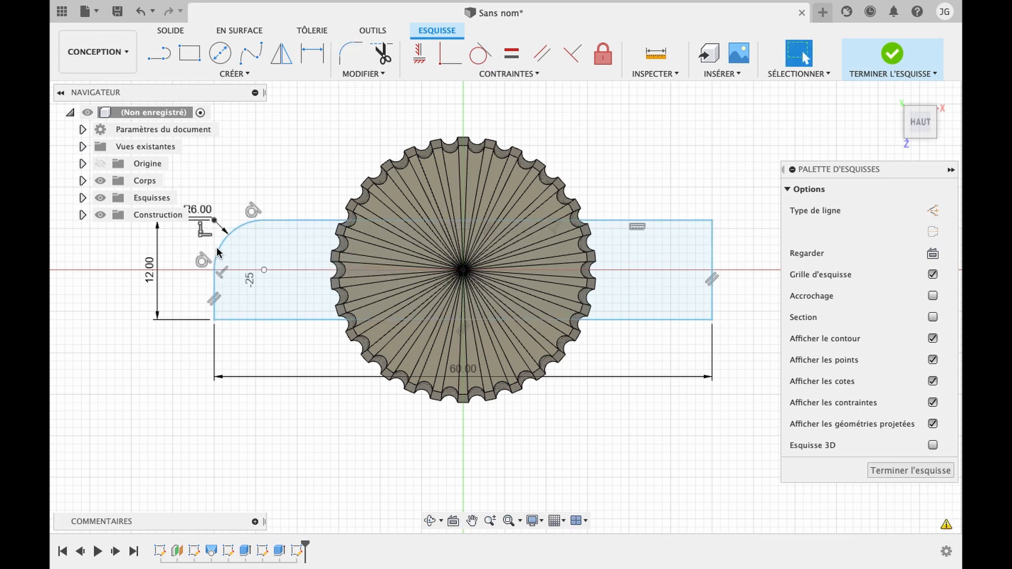
left_click(350, 56)
left_click(214, 298)
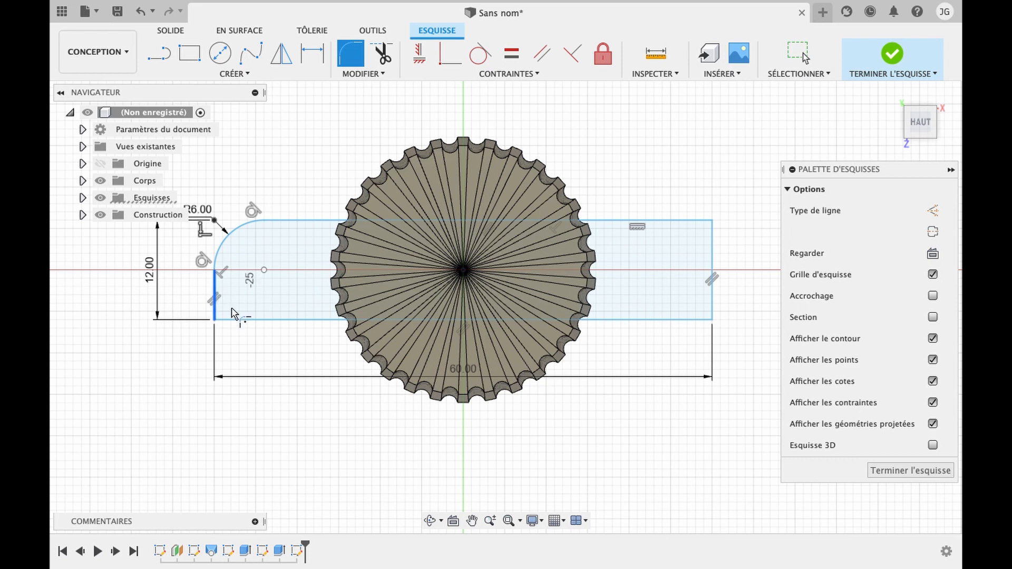
left_click(236, 320)
type("6")
key("Return")
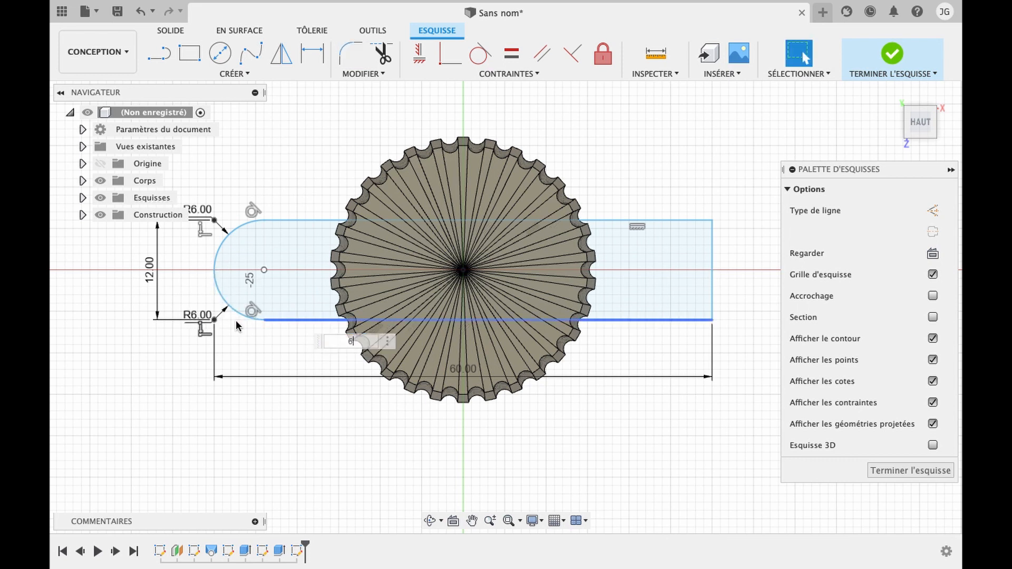
Step: Fillet both corners at the rectangle's positive X end with a 6 mm radius
left_click(351, 54)
left_click(690, 220)
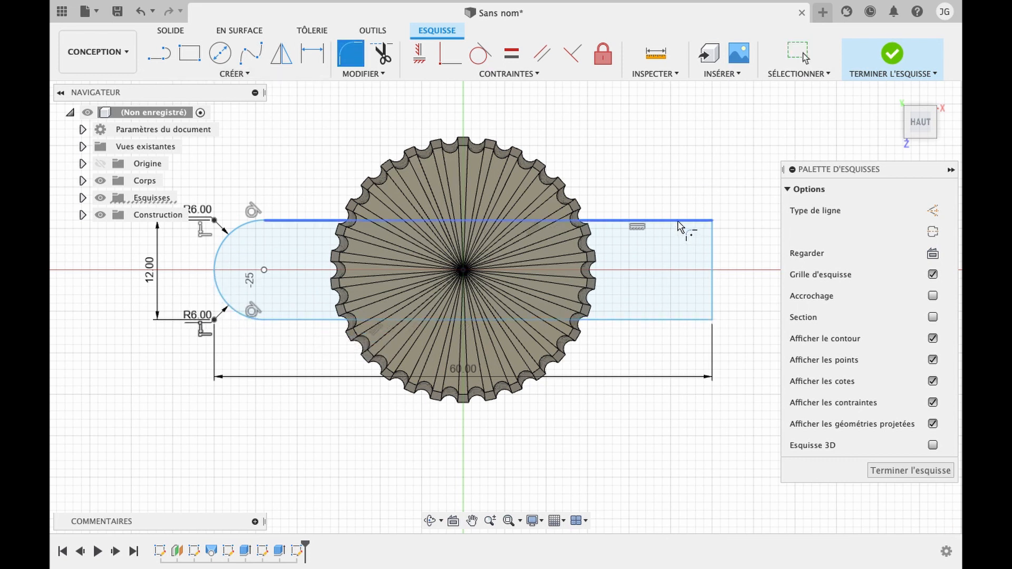
left_click(712, 252)
type("6")
key("Return")
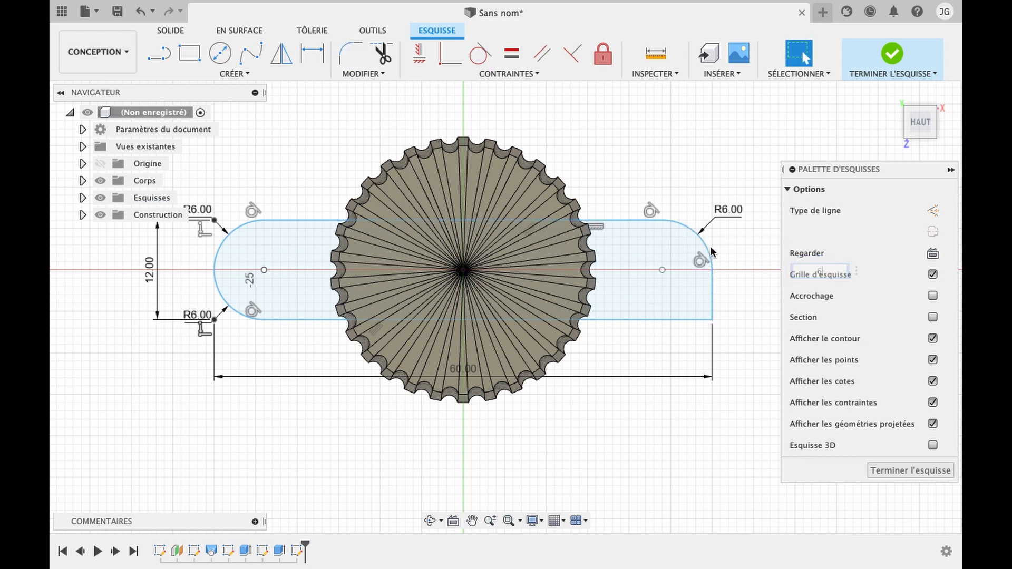
left_click(351, 54)
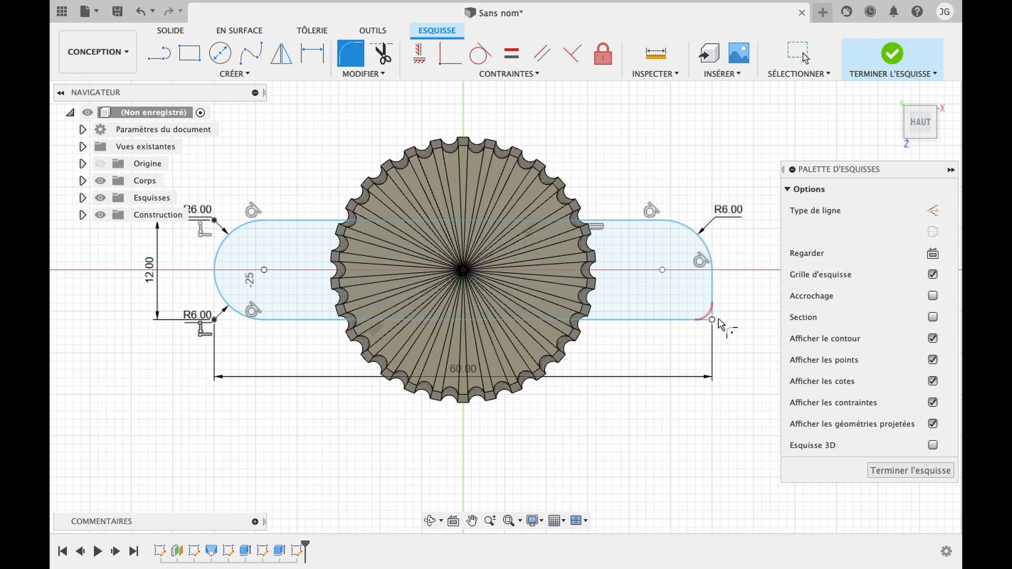
left_click(712, 293)
left_click(680, 320)
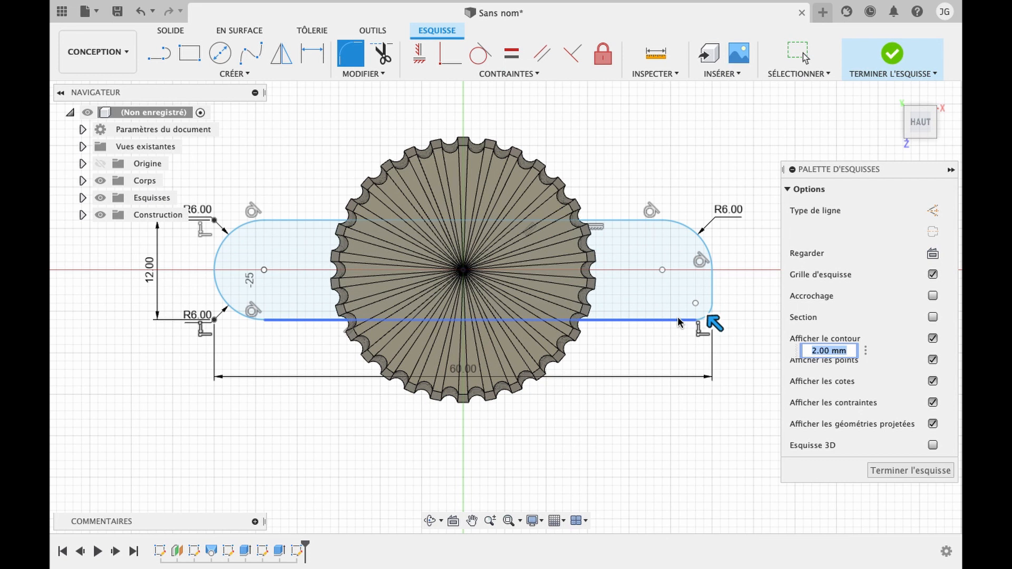
type("6")
key("Return")
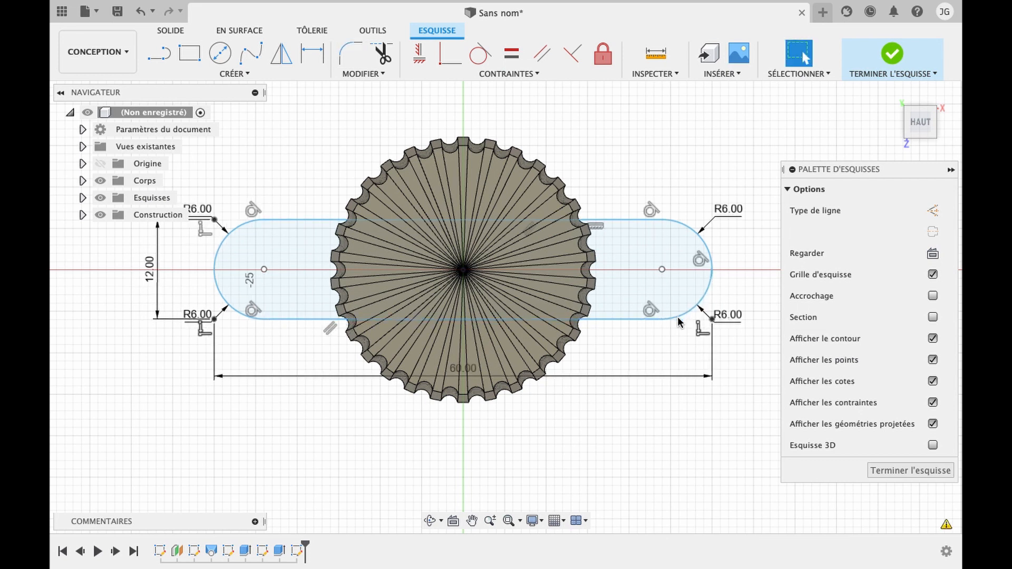
Step: Extrude the whole rounded bar profile upward by 2.6 mm, adding material instead of cutting
left_click(430, 521)
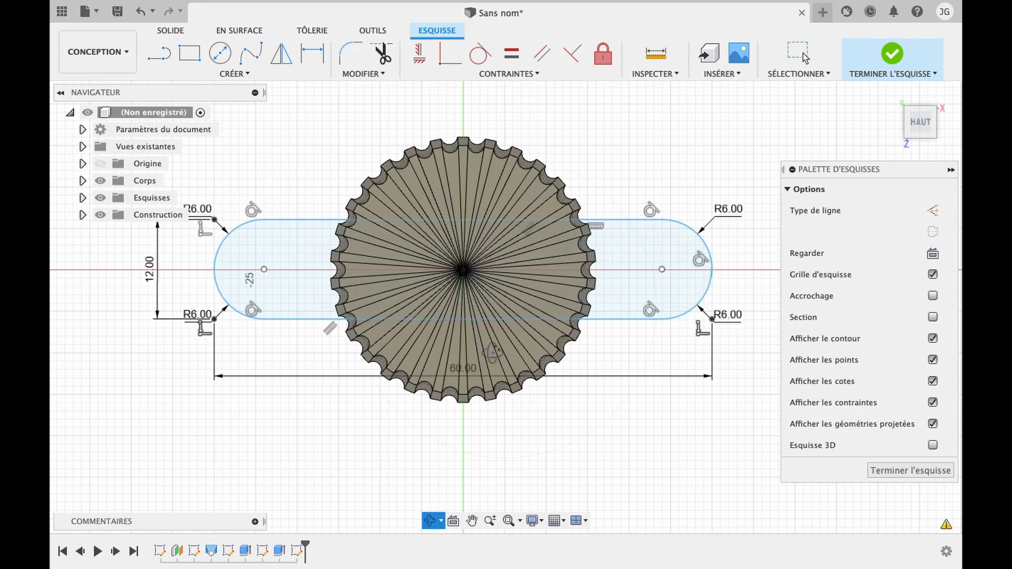
left_click_drag(495, 348, 504, 238)
key("Escape")
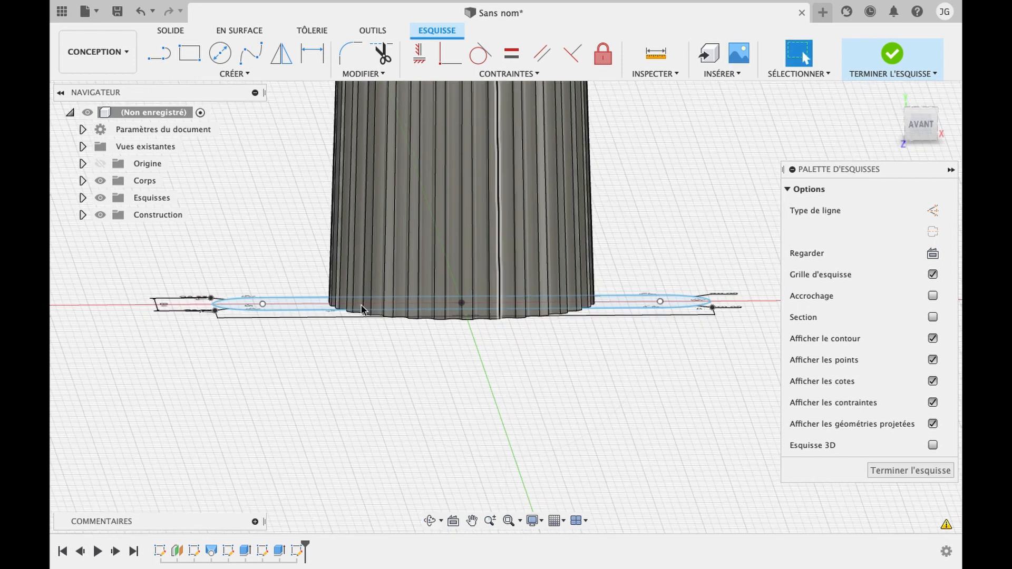
left_click(287, 304)
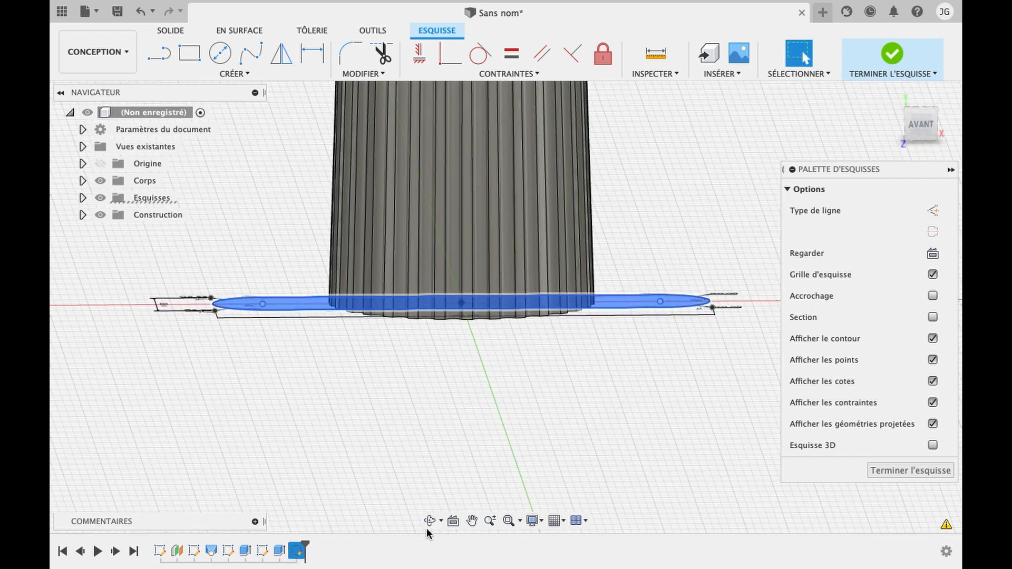
key("e")
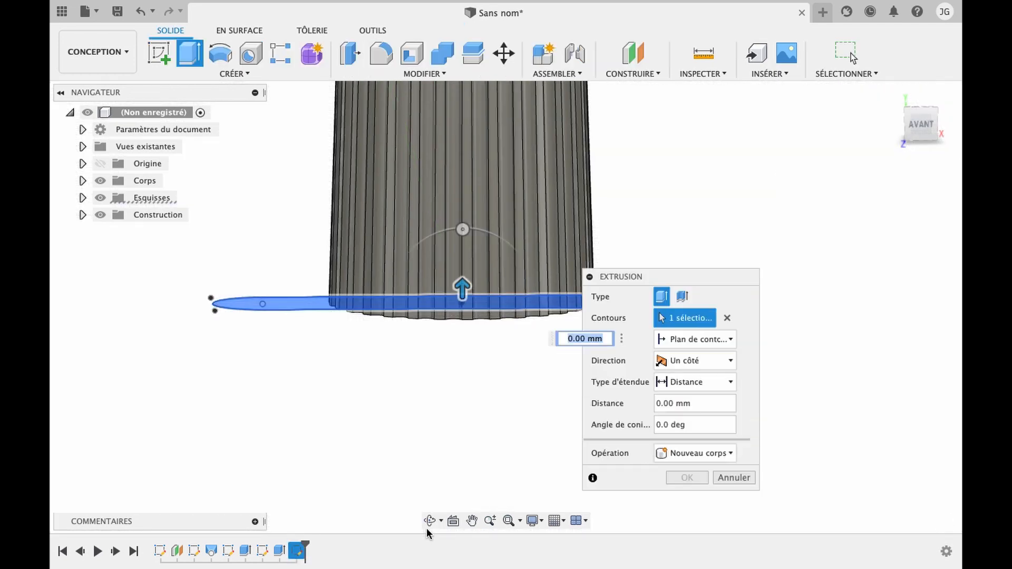
type("2,6")
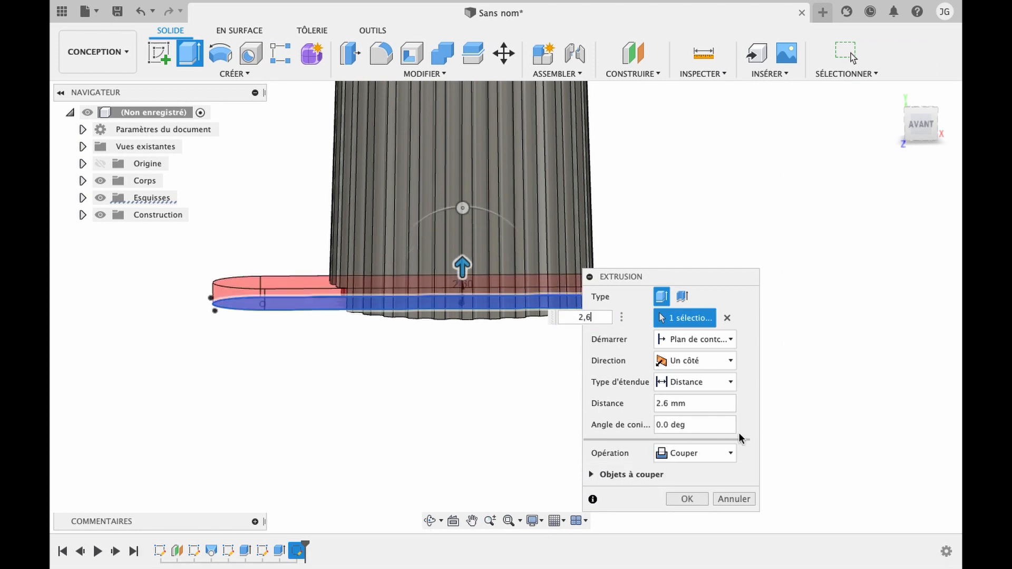
left_click(710, 452)
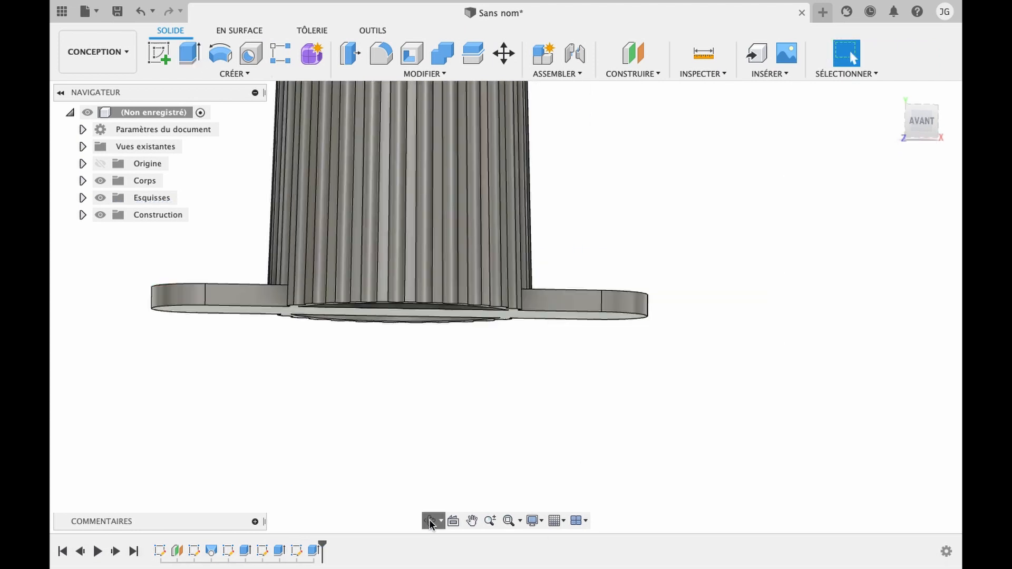
Step: Start a sketch on the underside of the bar and draw a circle centred on the origin matching the bore's edge
left_click(430, 520)
left_click_drag(481, 392, 480, 226)
key("Escape")
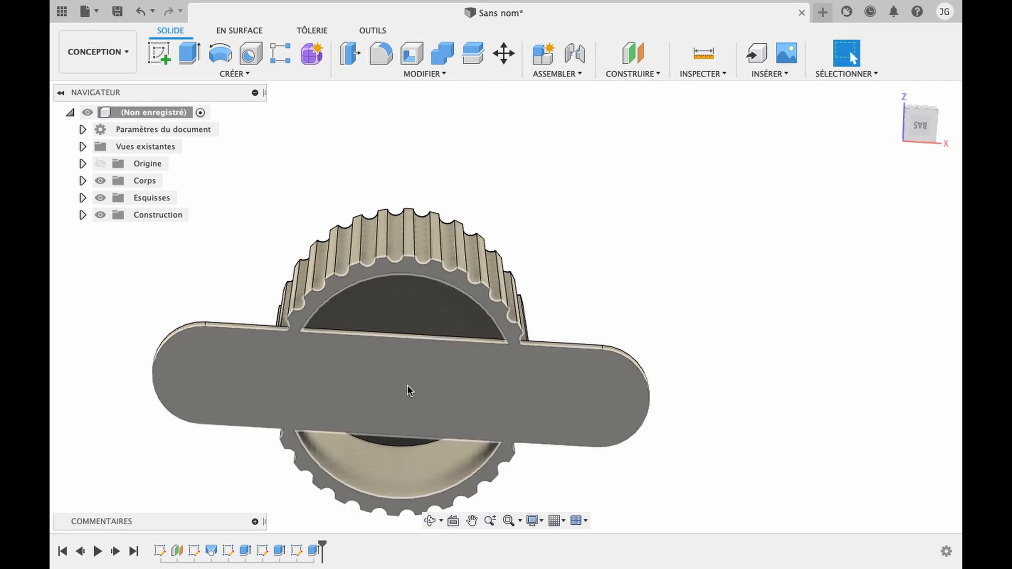
left_click(159, 53)
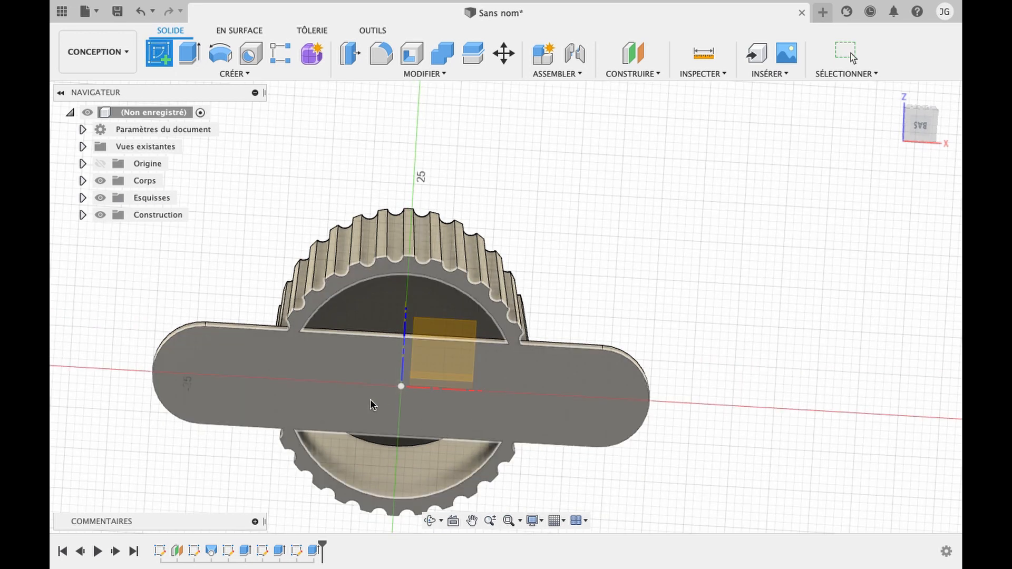
left_click(370, 400)
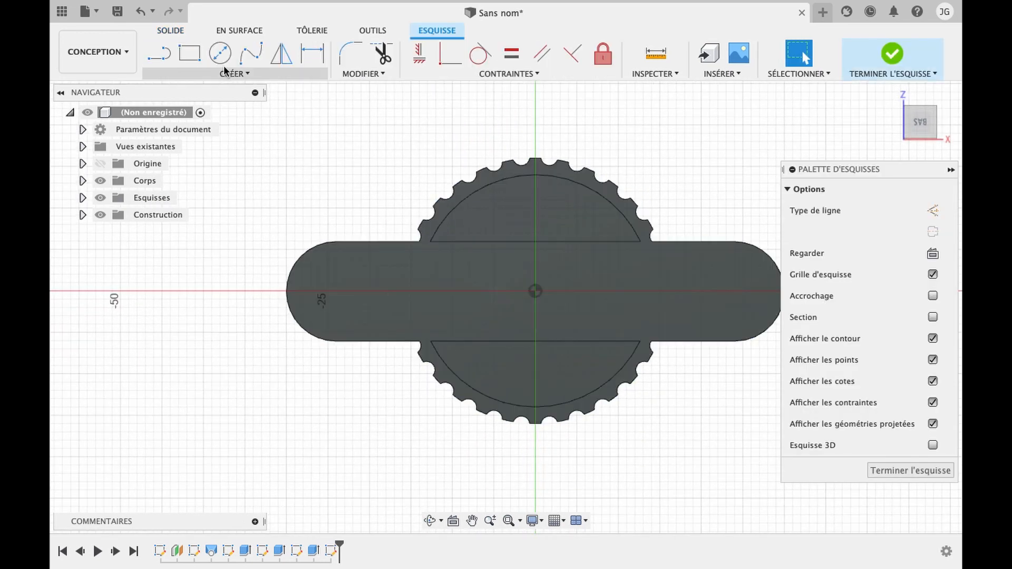
left_click(219, 54)
left_click(535, 291)
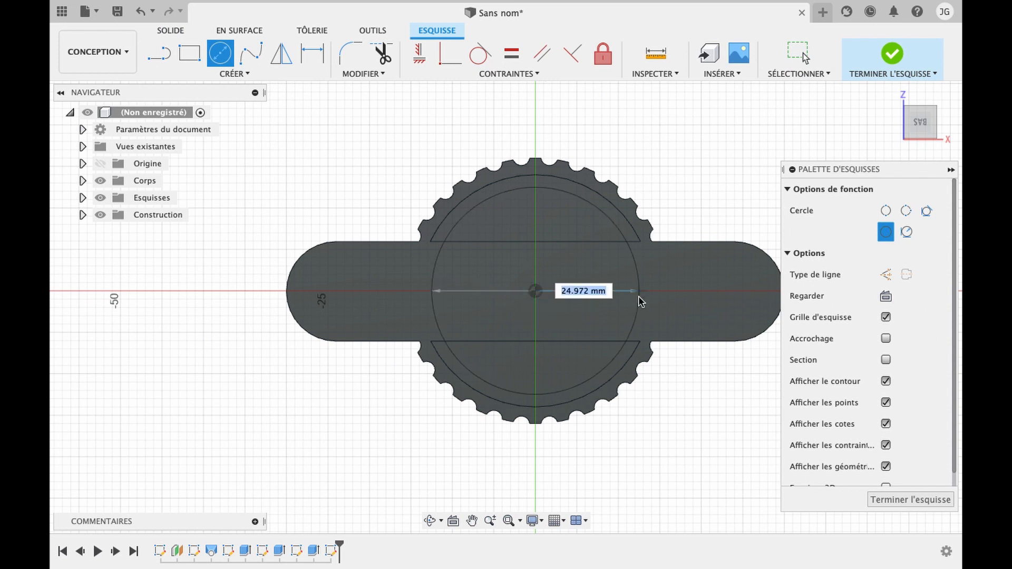
left_click(642, 247)
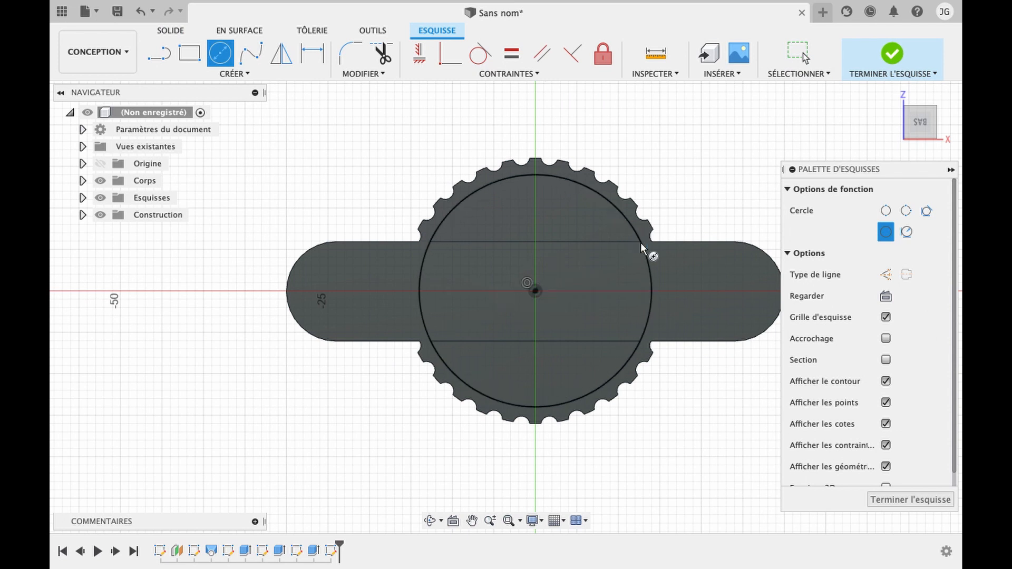
key("Escape")
Step: Extrude the part of the bar inside the bore circle by -2.6 mm as a cut to reopen the bore
left_click(590, 290)
key("e")
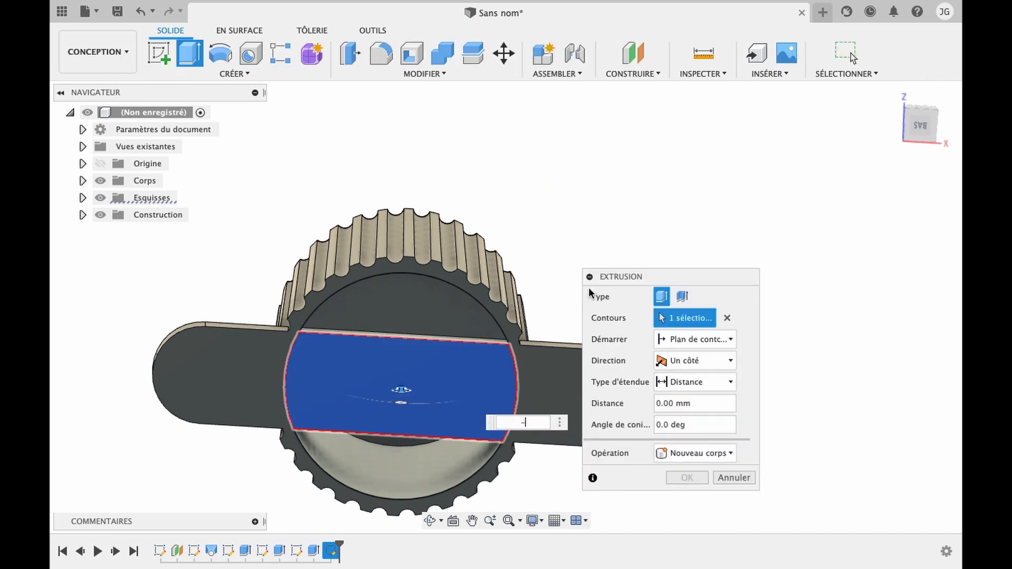
type("-2,")
key("Return")
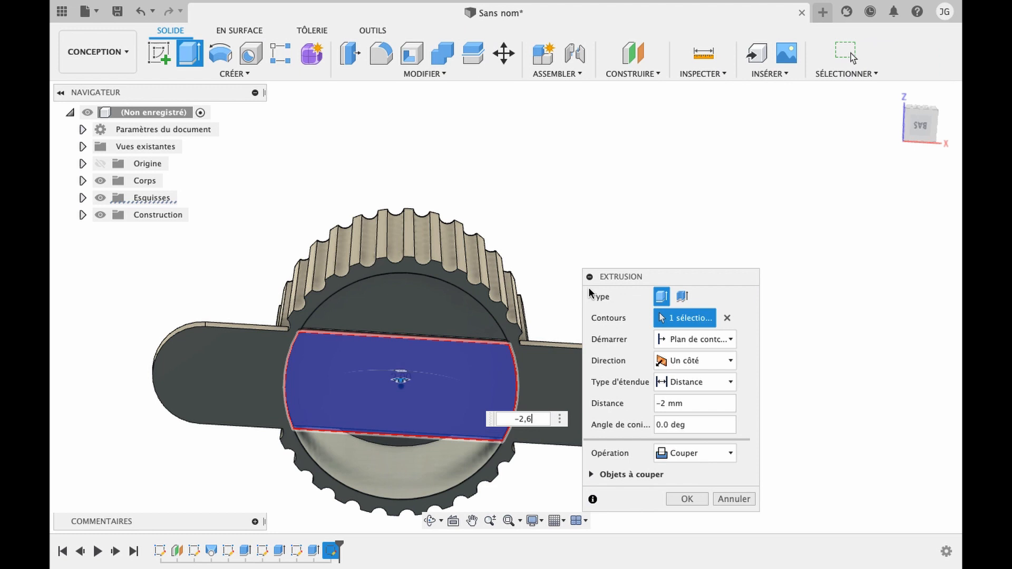
key("Return")
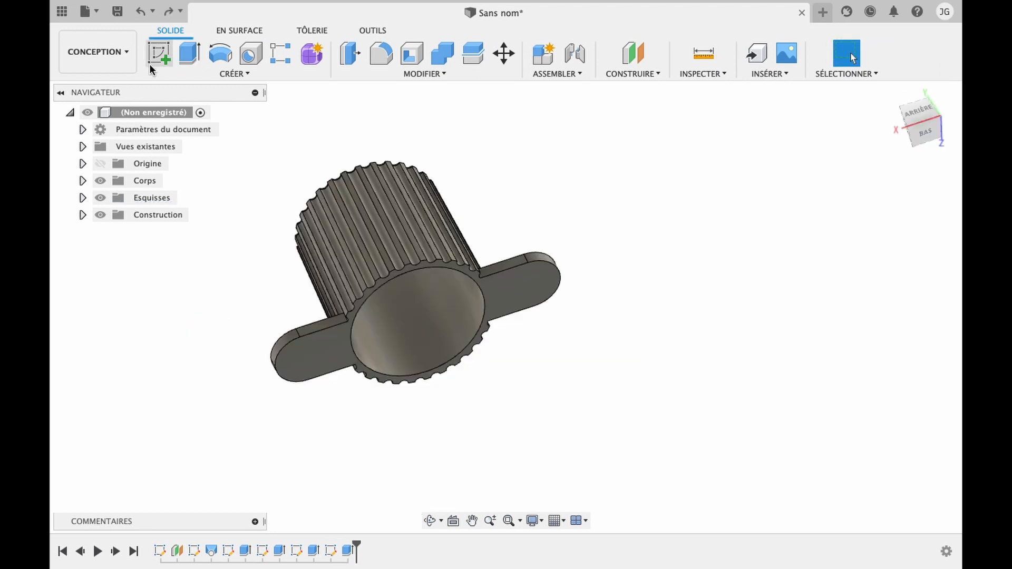
Step: Start a sketch on a tab's underside and draw a 23.75 mm construction line from the origin along negative X
left_click(152, 62)
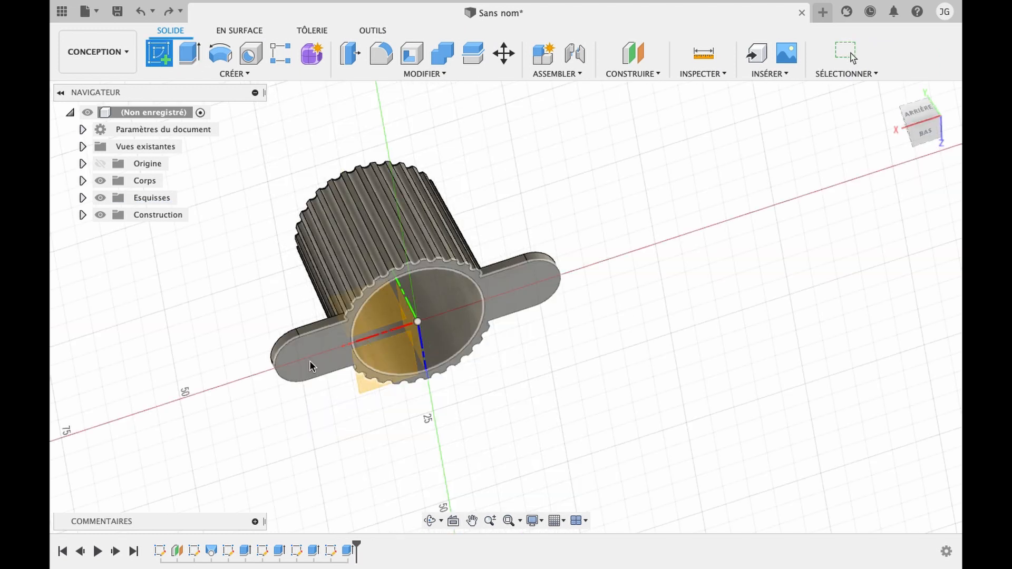
left_click(309, 361)
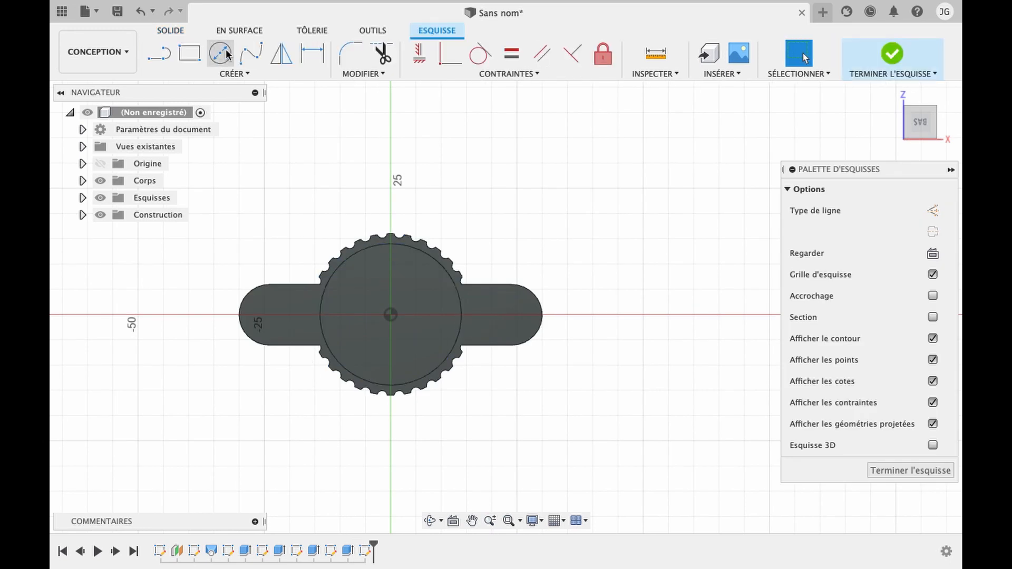
left_click(161, 57)
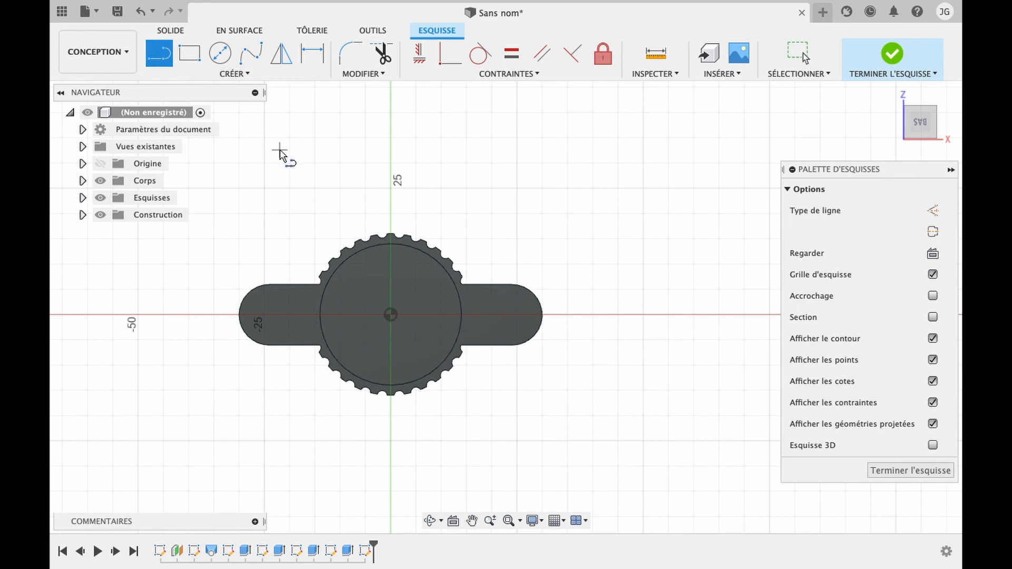
key("x")
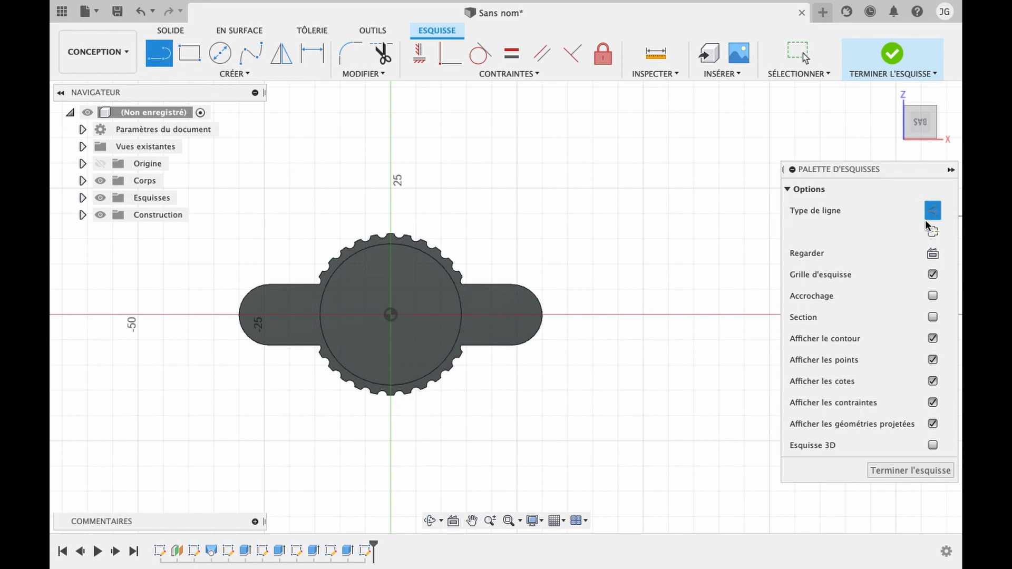
left_click(391, 315)
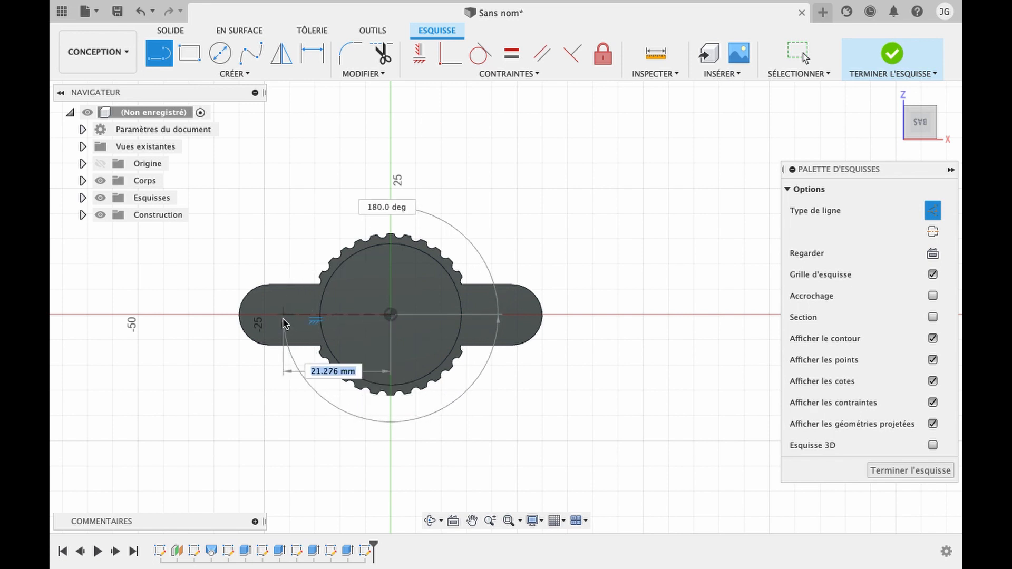
type("23,75")
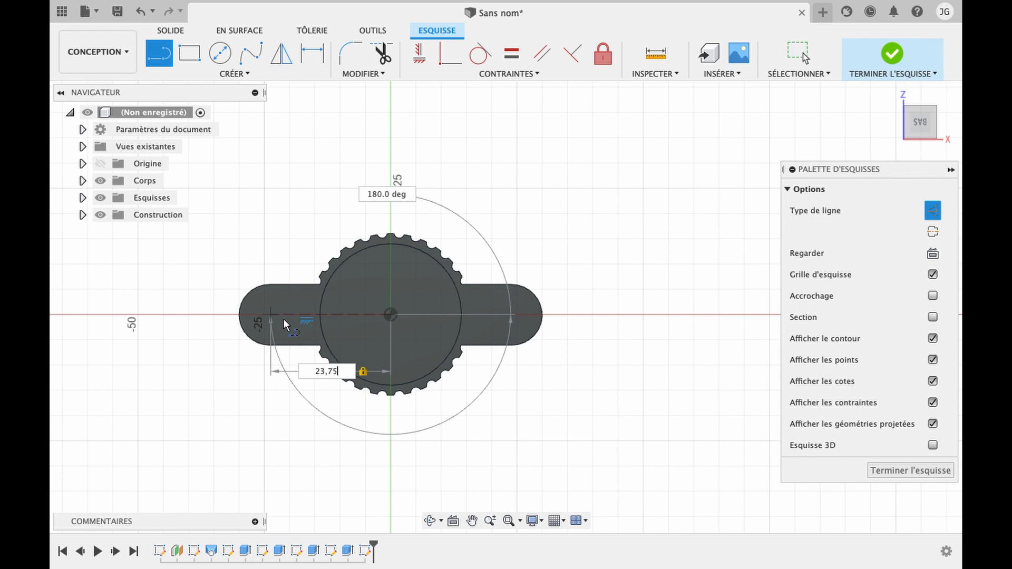
key("Return")
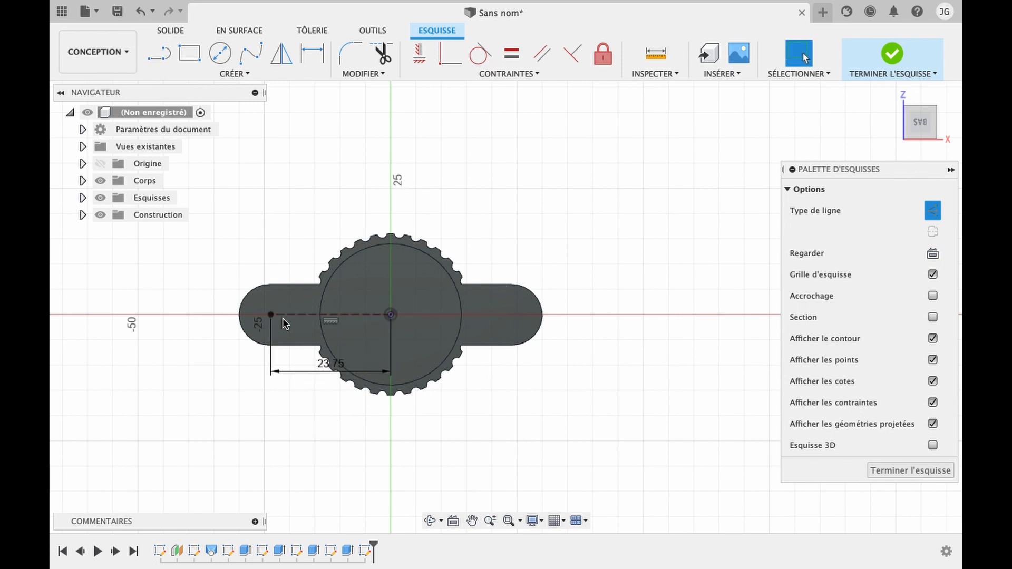
Step: Draw a 5 mm diameter circle, in normal line type, centred on the outer end of the 23.75 mm construction line
left_click(220, 52)
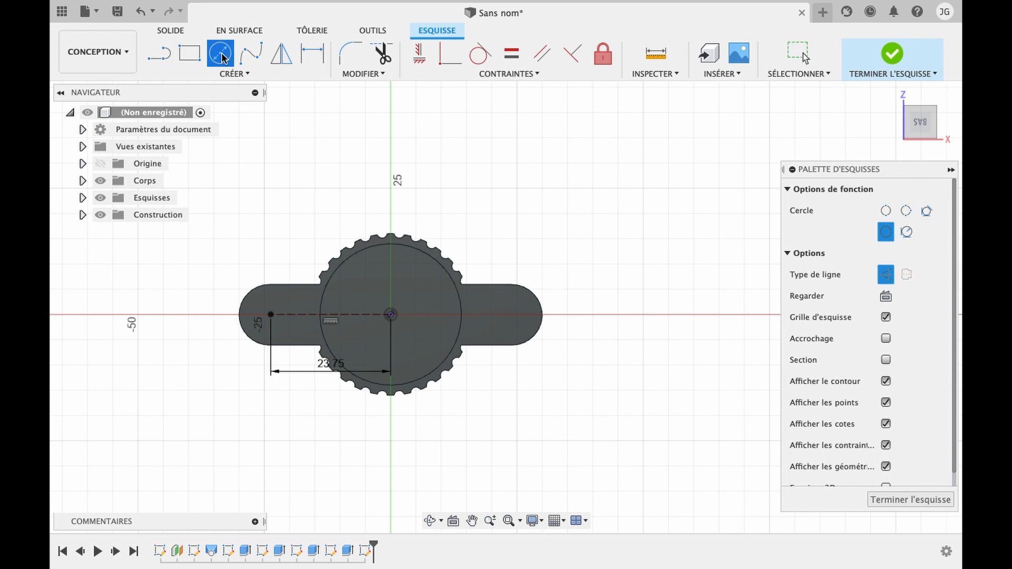
key("Escape")
left_click(221, 53)
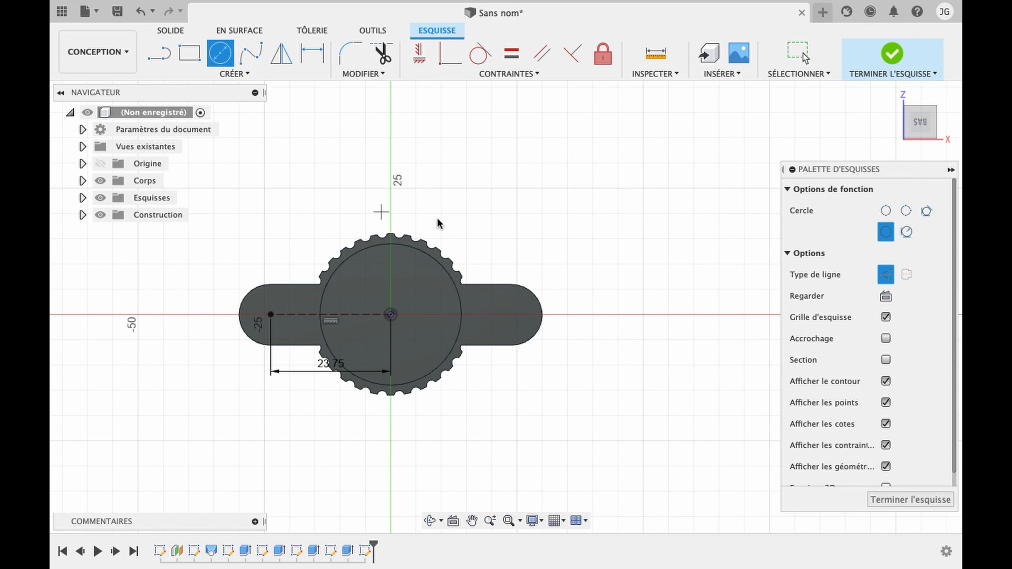
left_click(887, 238)
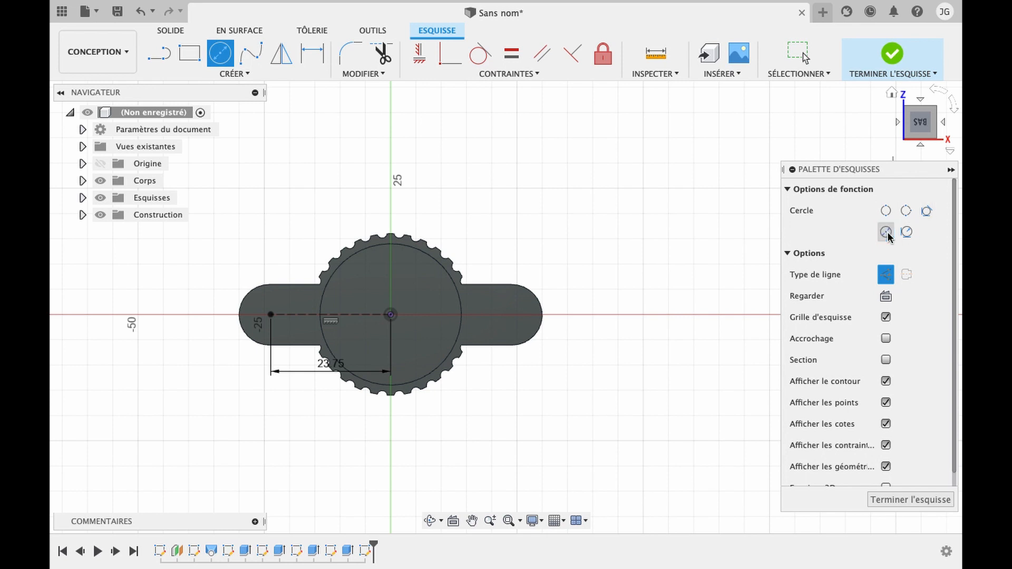
left_click(886, 233)
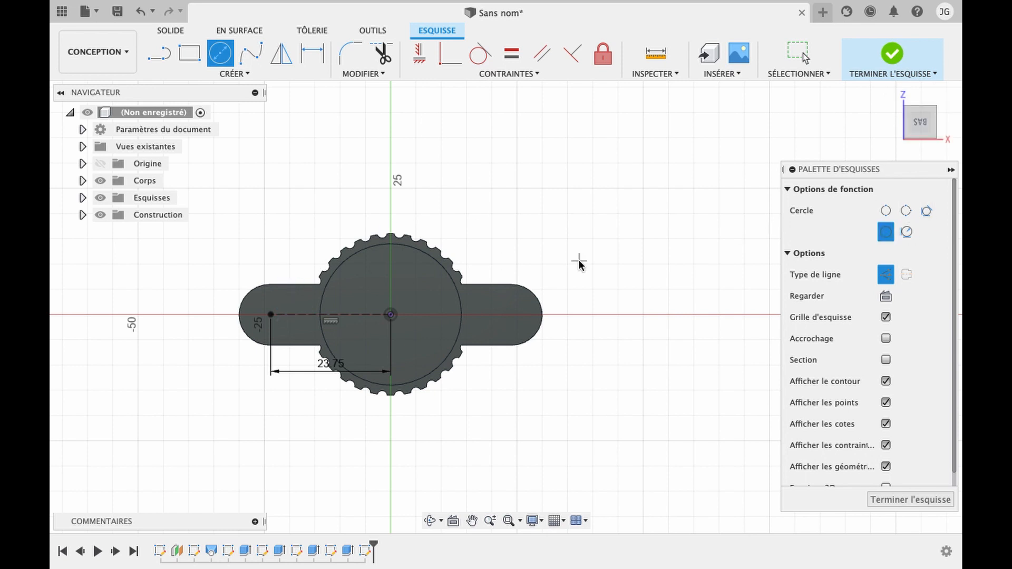
left_click(886, 276)
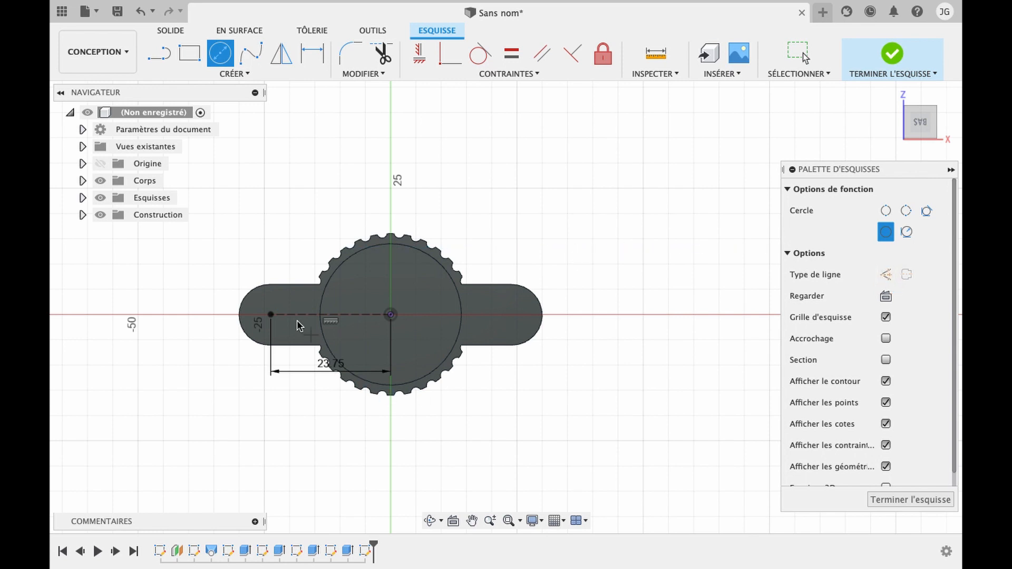
left_click(272, 316)
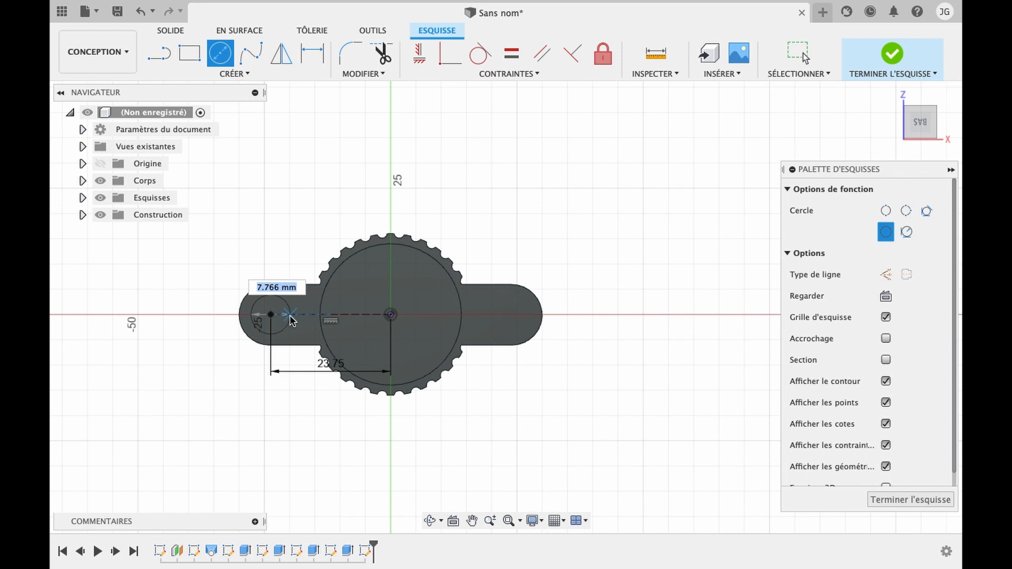
type("5")
key("Return")
key("Escape")
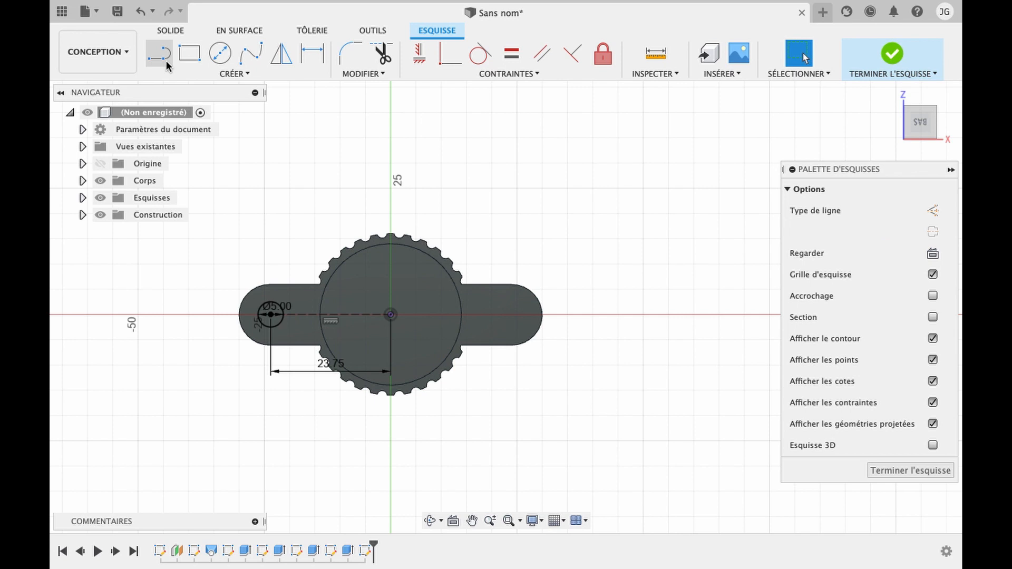
Step: Draw a construction line from the origin along the positive Z axis, ending beyond the fluted outline
key("x")
key("l")
left_click(390, 315)
left_click(390, 158)
key("Escape")
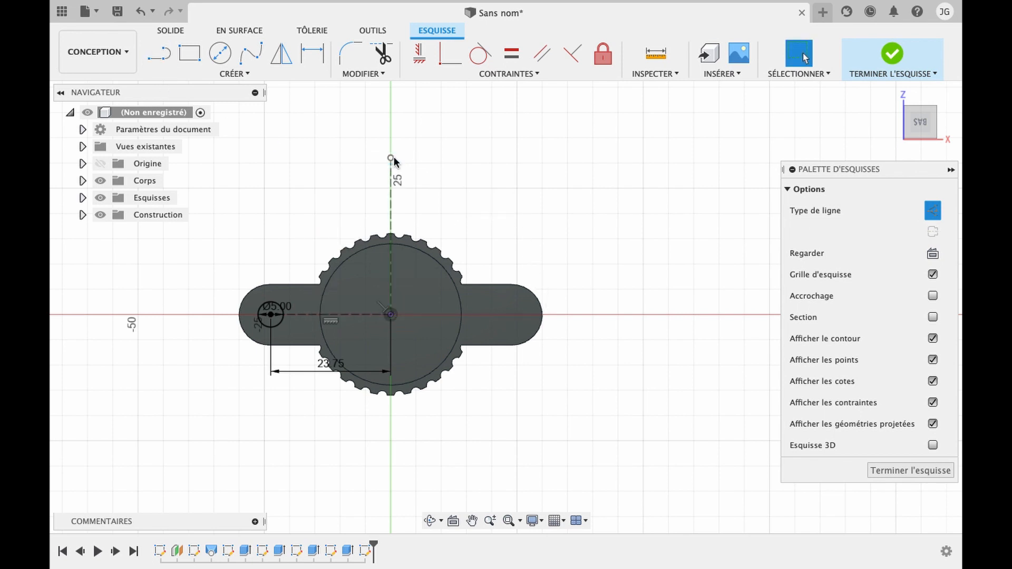
Step: Mirror the 5 mm circle across the construction line on the Z axis and finish the sketch
left_click(285, 57)
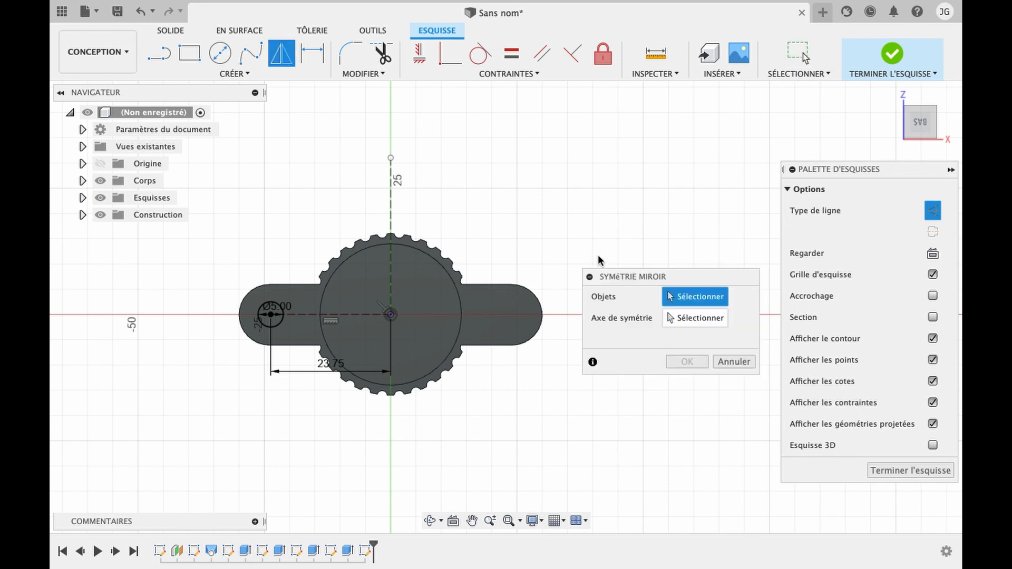
left_click(278, 326)
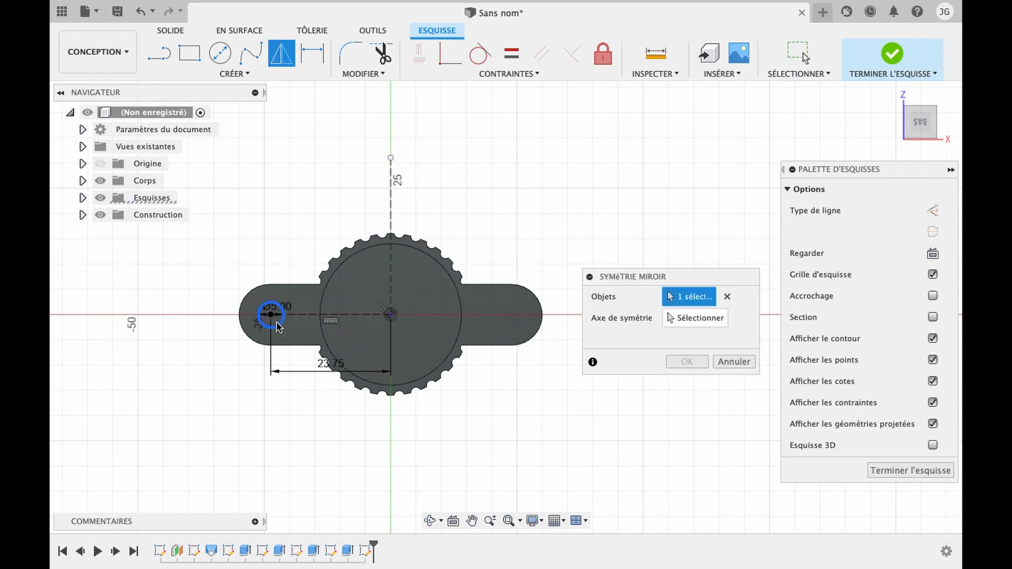
left_click(694, 317)
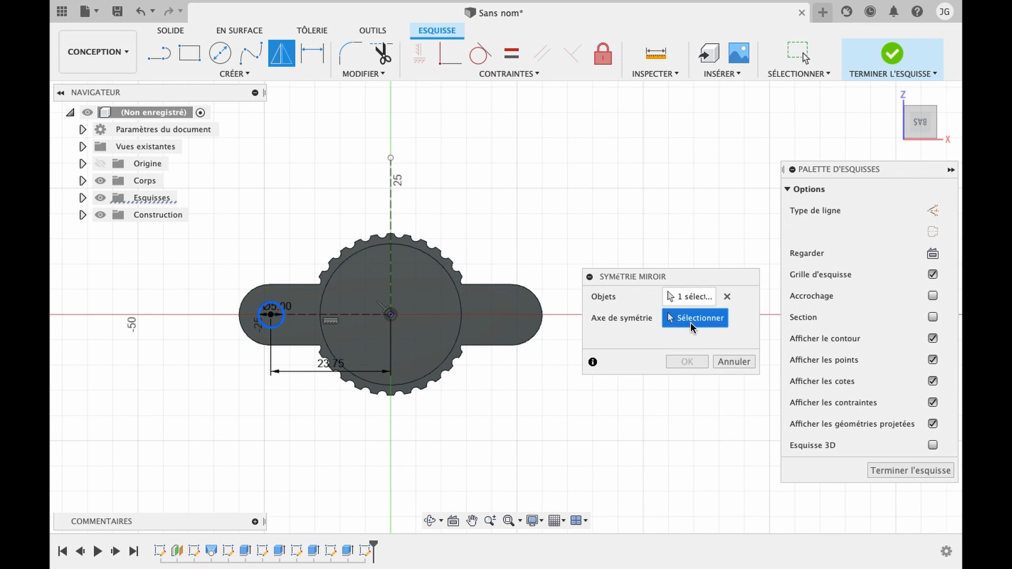
left_click(390, 215)
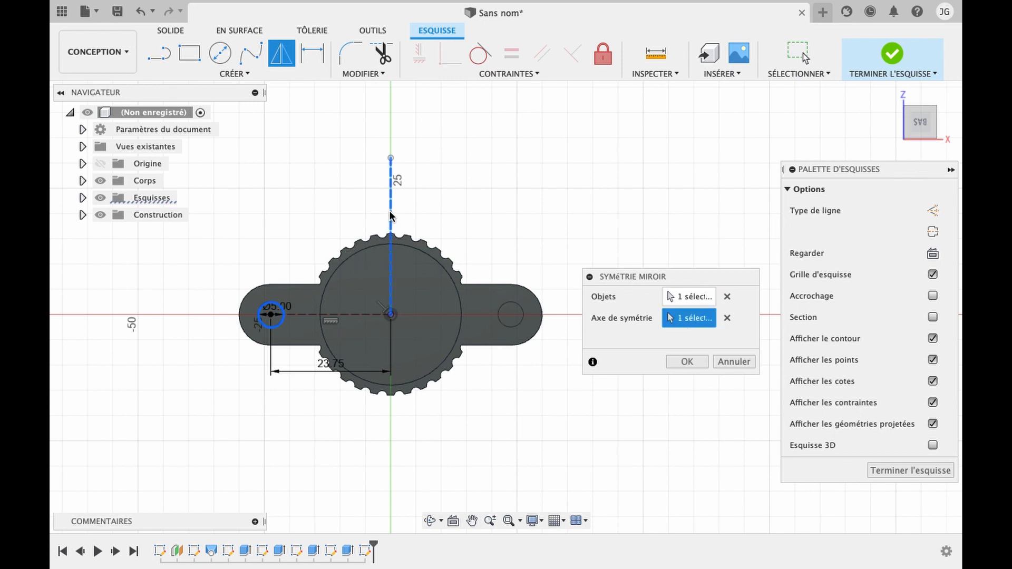
left_click(688, 363)
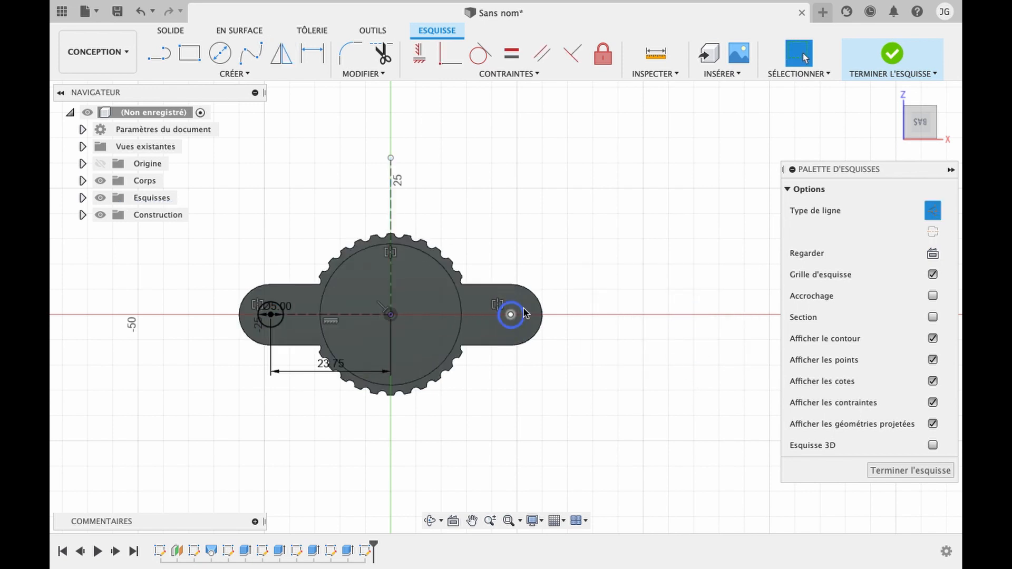
left_click(921, 472)
Step: Cut both 5 mm circles through the tabs with a -15 mm extrusion
key("e")
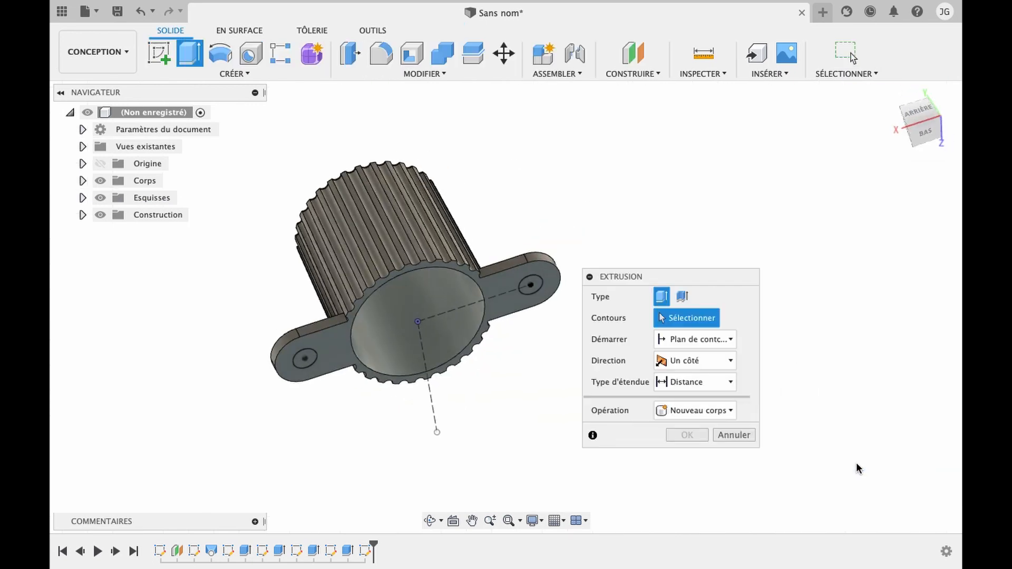
left_click(532, 287)
left_click(311, 357)
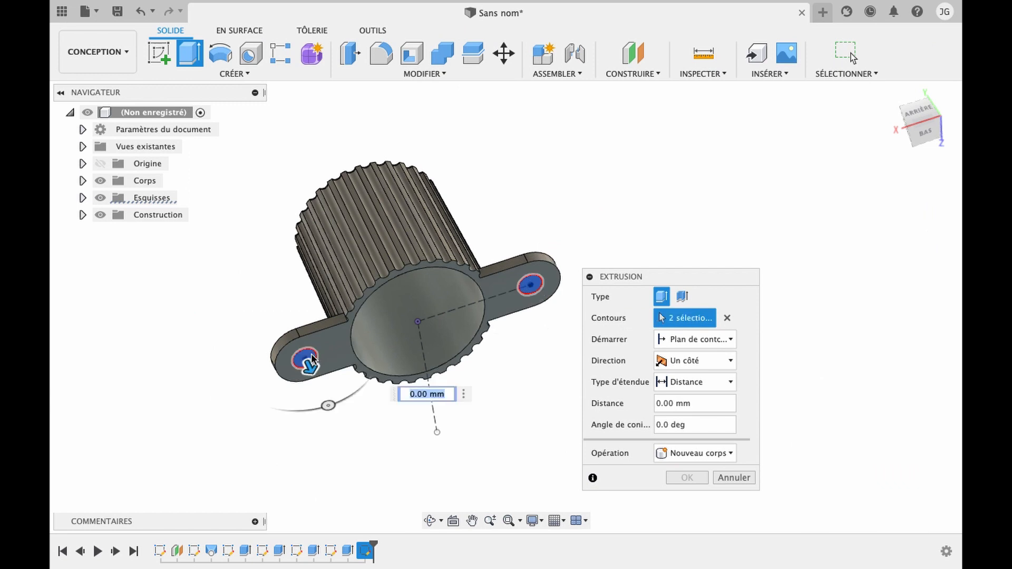
left_click_drag(307, 361, 284, 309)
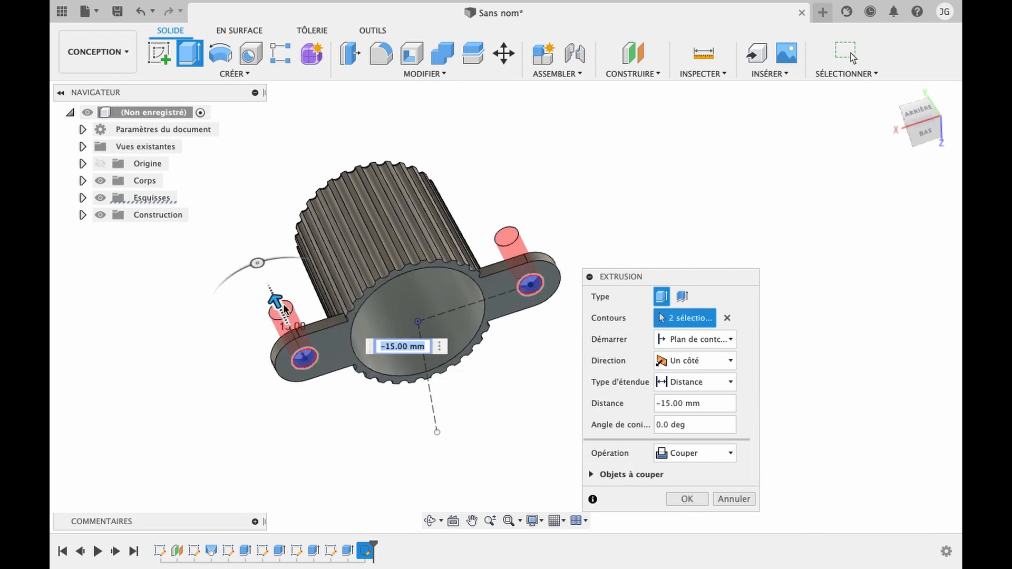
key("Return")
Step: Apply the smooth glass appearance "Verre (transparent)" from the Fusion 360 library to the whole fluted body and close the appearance settings
middle_click_drag(364, 310, 523, 316, "shift")
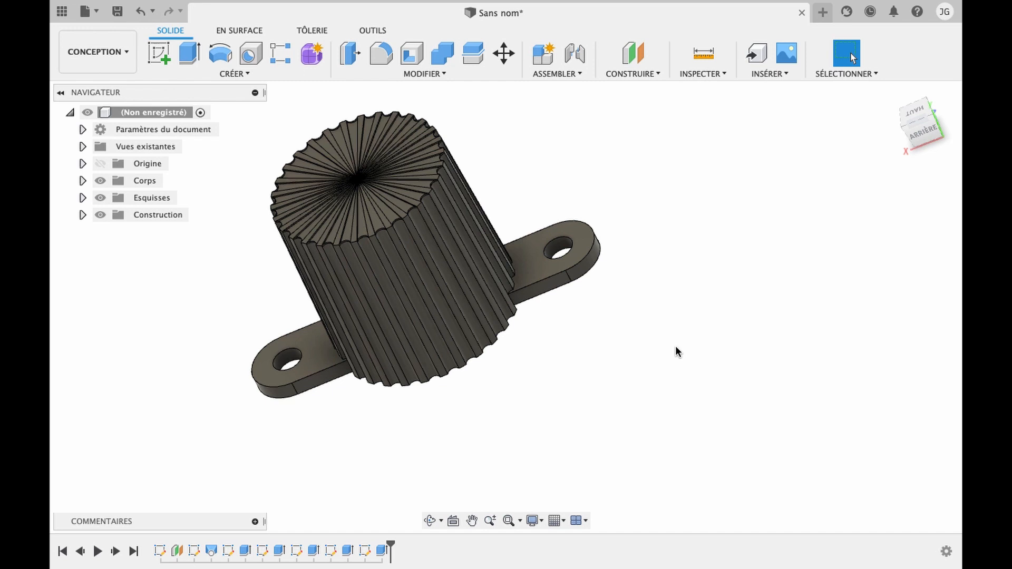
key("a")
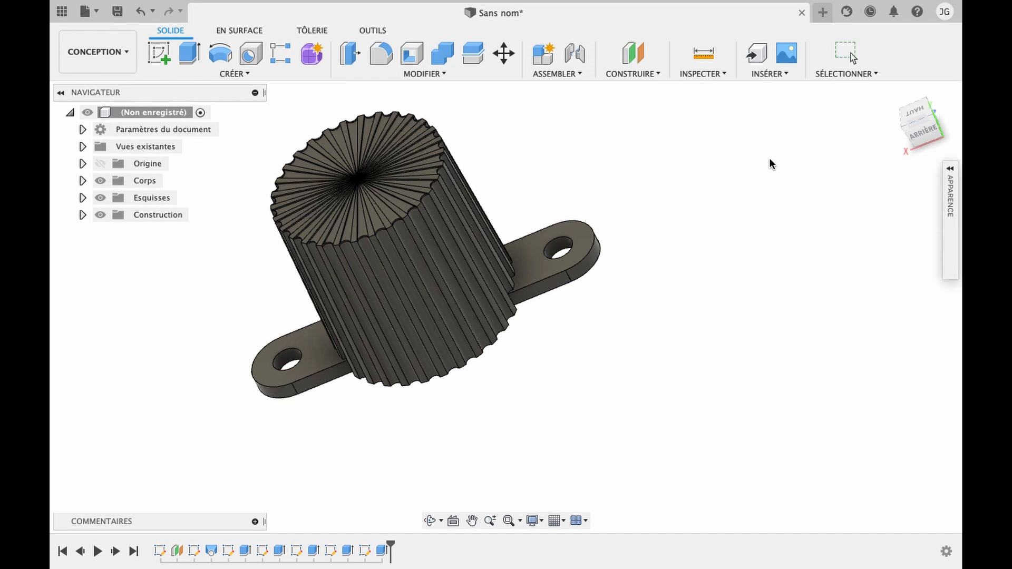
left_click(951, 170)
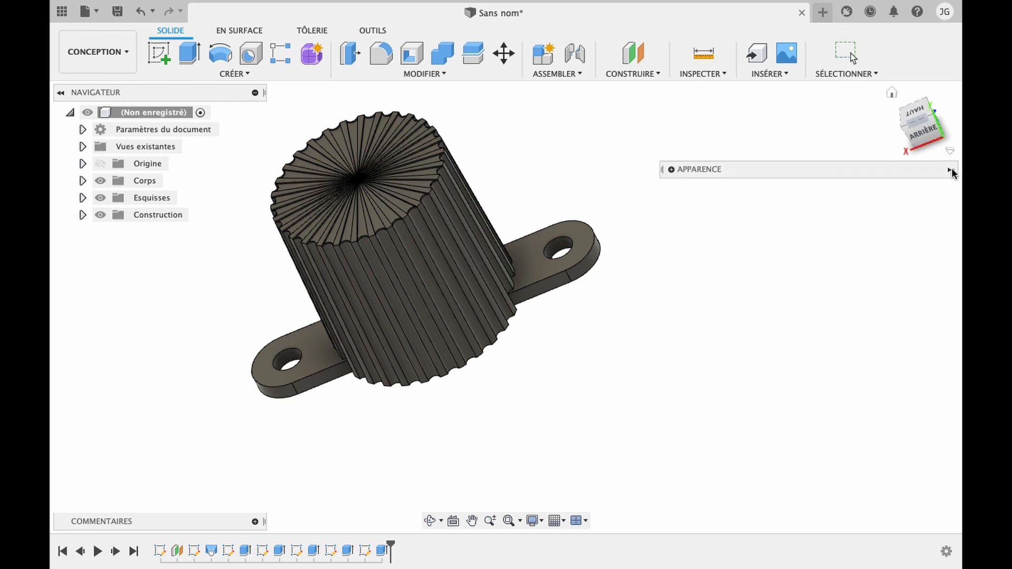
left_click(672, 169)
scroll(747, 356, "down", 5)
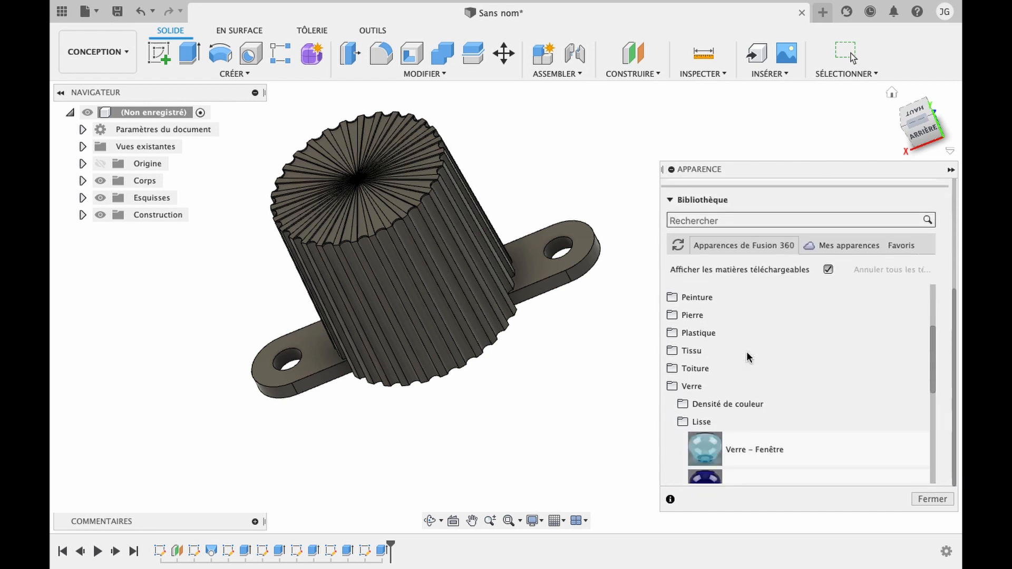
left_click(691, 386)
left_click(692, 435)
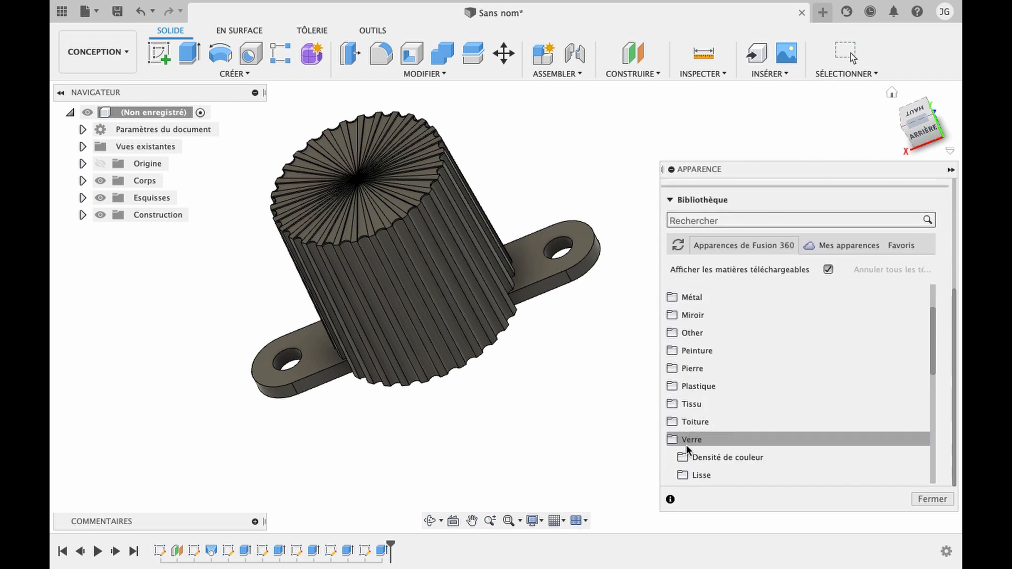
scroll(773, 456, "down", 3)
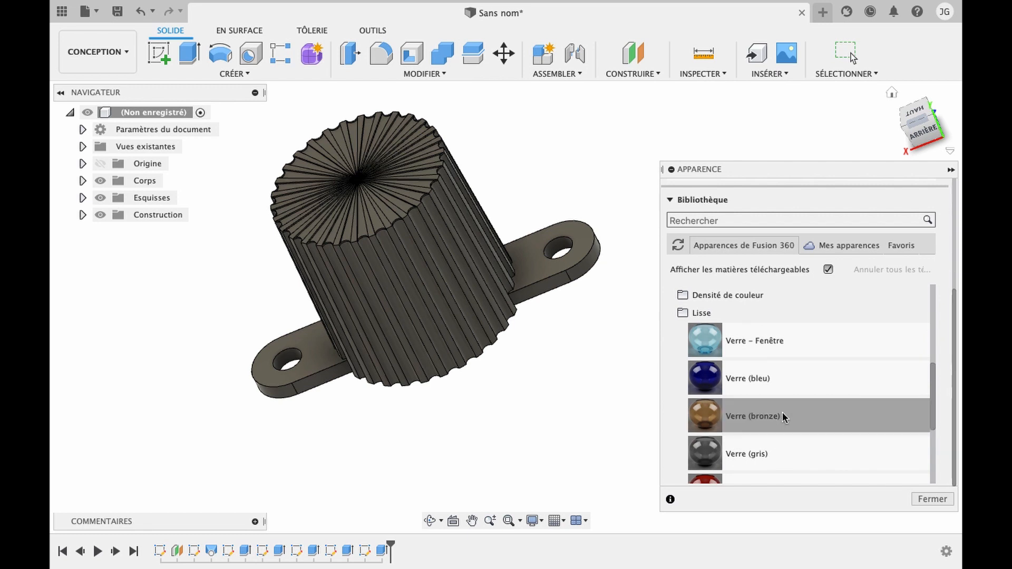
scroll(784, 415, "down", 2)
left_click_drag(734, 439, 361, 223)
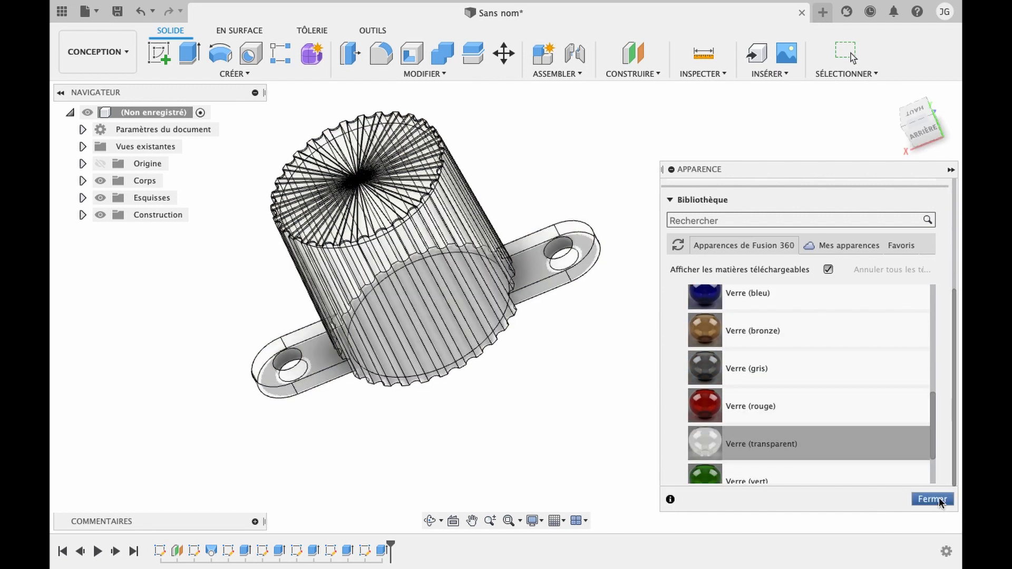
left_click(940, 500)
Step: Capture a screenshot region of about 693 by 441 pixels enclosing the whole glass part with both mounting tabs
left_click(430, 520)
left_click_drag(473, 411, 472, 377)
scroll(472, 377, "up", 3)
key("Escape")
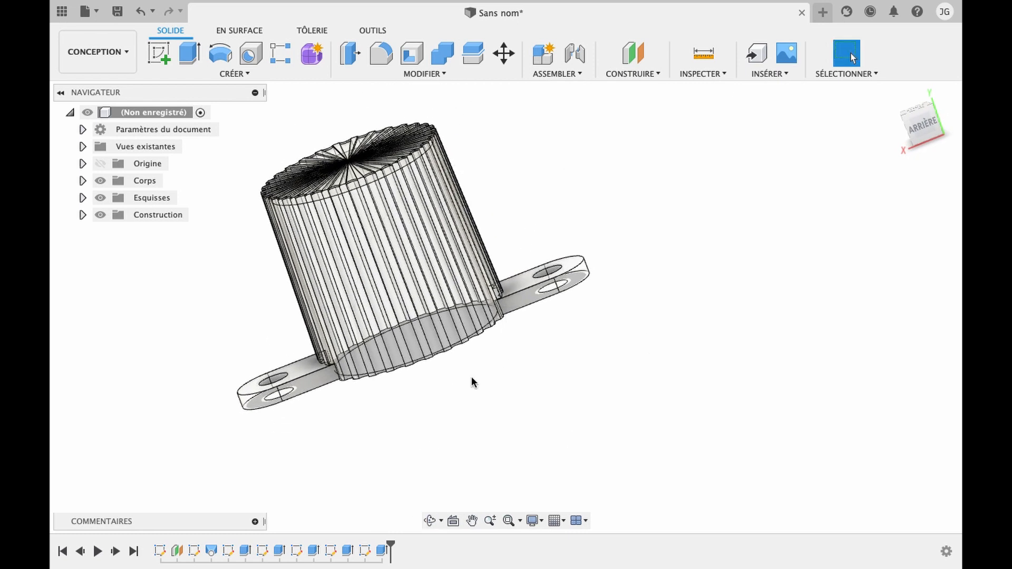
scroll(429, 233, "up", 2)
scroll(429, 232, "right", 1)
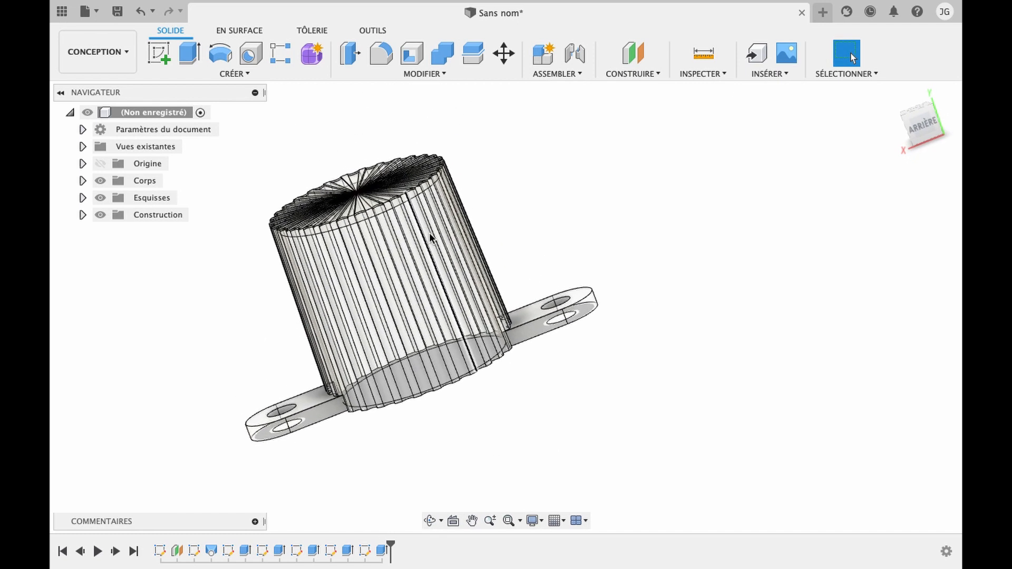
key("super+shift+4")
left_click_drag(227, 140, 719, 454)
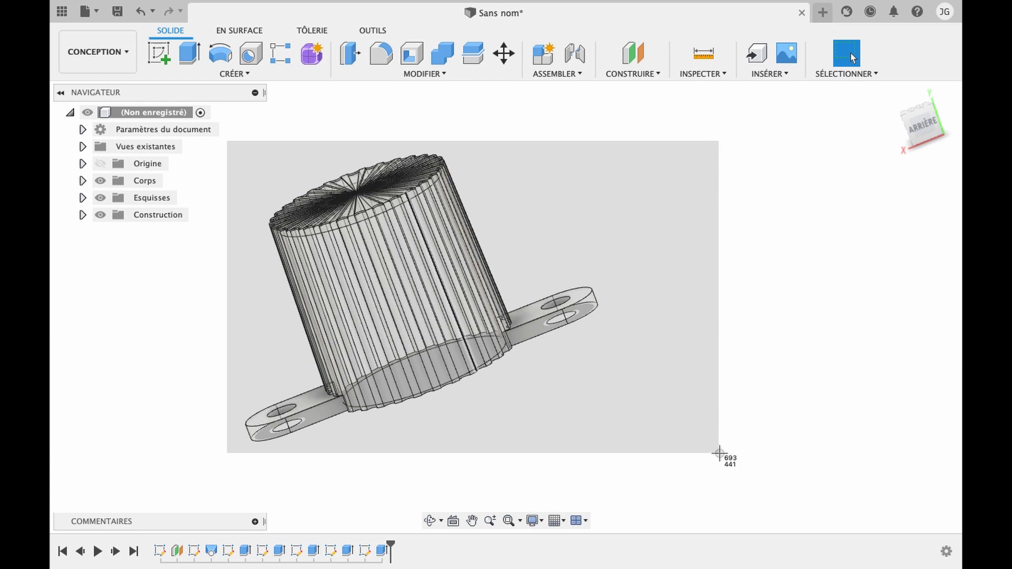